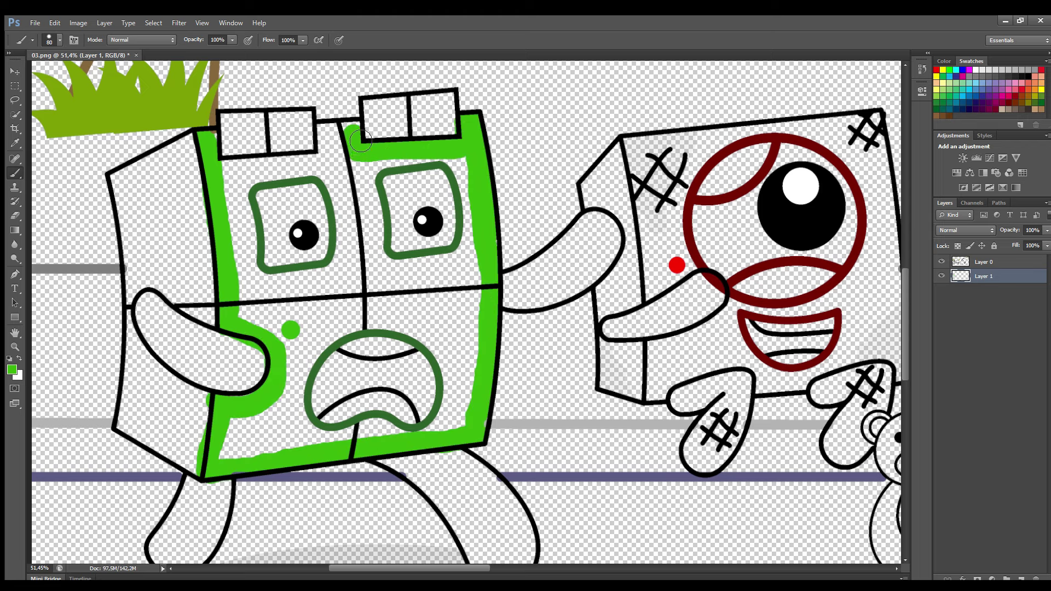
Fill the square character's front face with bright green around its eyes, mouth and arm on Layer 1
{"action": "key", "text": "bracketright"}
{"action": "key", "text": "bracketright"}
{"action": "key", "text": "bracketright"}
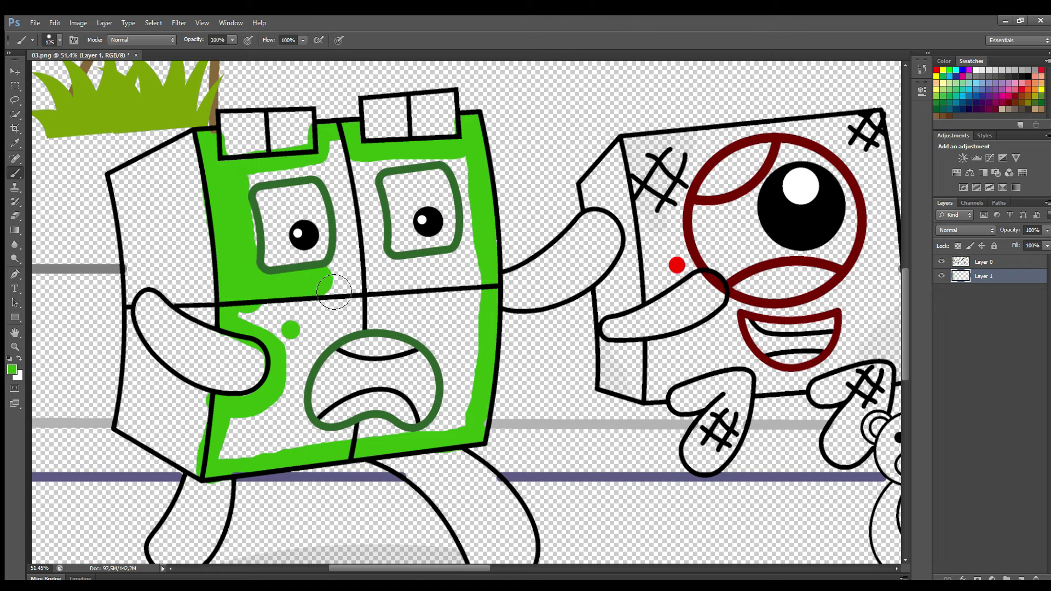
{"action": "key", "text": "bracketleft"}
{"action": "key", "text": "bracketleft"}
{"action": "mouse_move", "coordinate": [337, 149]}
{"action": "left_mouse_down"}
{"action": "mouse_move", "coordinate": [354, 168]}
{"action": "mouse_move", "coordinate": [444, 163]}
{"action": "mouse_move", "coordinate": [472, 196]}
{"action": "mouse_move", "coordinate": [477, 261]}
{"action": "mouse_move", "coordinate": [408, 272]}
{"action": "mouse_move", "coordinate": [373, 201]}
{"action": "mouse_move", "coordinate": [372, 277]}
{"action": "mouse_move", "coordinate": [392, 334]}
{"action": "mouse_move", "coordinate": [455, 375]}
{"action": "mouse_move", "coordinate": [446, 440]}
{"action": "mouse_move", "coordinate": [323, 442]}
{"action": "mouse_move", "coordinate": [325, 367]}
{"action": "mouse_move", "coordinate": [382, 331]}
{"action": "mouse_move", "coordinate": [322, 335]}
{"action": "mouse_move", "coordinate": [483, 336]}
{"action": "mouse_move", "coordinate": [448, 285]}
{"action": "mouse_move", "coordinate": [250, 298]}
{"action": "mouse_move", "coordinate": [460, 308]}
{"action": "mouse_move", "coordinate": [253, 324]}
{"action": "mouse_move", "coordinate": [289, 344]}
{"action": "mouse_move", "coordinate": [271, 427]}
{"action": "mouse_move", "coordinate": [236, 459]}
{"action": "mouse_move", "coordinate": [292, 442]}
{"action": "left_mouse_up"}
{"action": "left_click_drag", "start_coordinate": [460, 378], "coordinate": [470, 357]}
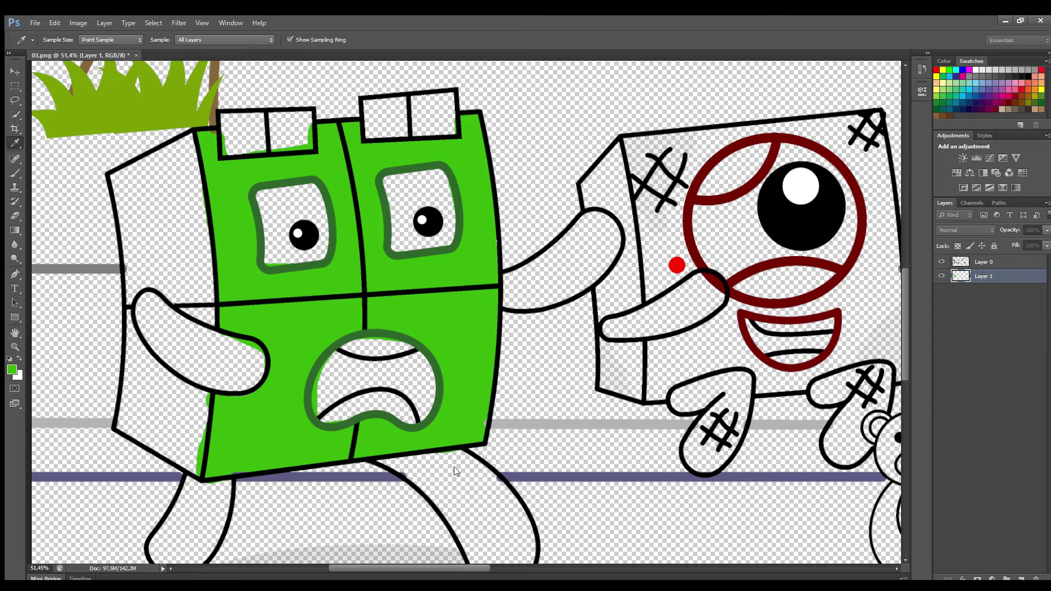
Paint the square character's side face in a slightly darker green and erase the spill outside its outline
{"action": "key", "text": "bracketleft"}
{"action": "key", "text": "bracketleft"}
{"action": "mouse_move", "coordinate": [127, 190]}
{"action": "left_mouse_down"}
{"action": "mouse_move", "coordinate": [147, 358]}
{"action": "mouse_move", "coordinate": [146, 402]}
{"action": "mouse_move", "coordinate": [137, 372]}
{"action": "mouse_move", "coordinate": [130, 432]}
{"action": "mouse_move", "coordinate": [201, 471]}
{"action": "mouse_move", "coordinate": [213, 418]}
{"action": "mouse_move", "coordinate": [188, 394]}
{"action": "mouse_move", "coordinate": [150, 413]}
{"action": "mouse_move", "coordinate": [168, 396]}
{"action": "left_mouse_up"}
{"action": "mouse_move", "coordinate": [153, 293]}
{"action": "left_mouse_down"}
{"action": "mouse_move", "coordinate": [210, 296]}
{"action": "mouse_move", "coordinate": [191, 148]}
{"action": "mouse_move", "coordinate": [128, 183]}
{"action": "mouse_move", "coordinate": [187, 194]}
{"action": "mouse_move", "coordinate": [201, 301]}
{"action": "mouse_move", "coordinate": [150, 202]}
{"action": "mouse_move", "coordinate": [170, 262]}
{"action": "left_mouse_up"}
{"action": "key", "text": "bracketright"}
{"action": "key", "text": "bracketright"}
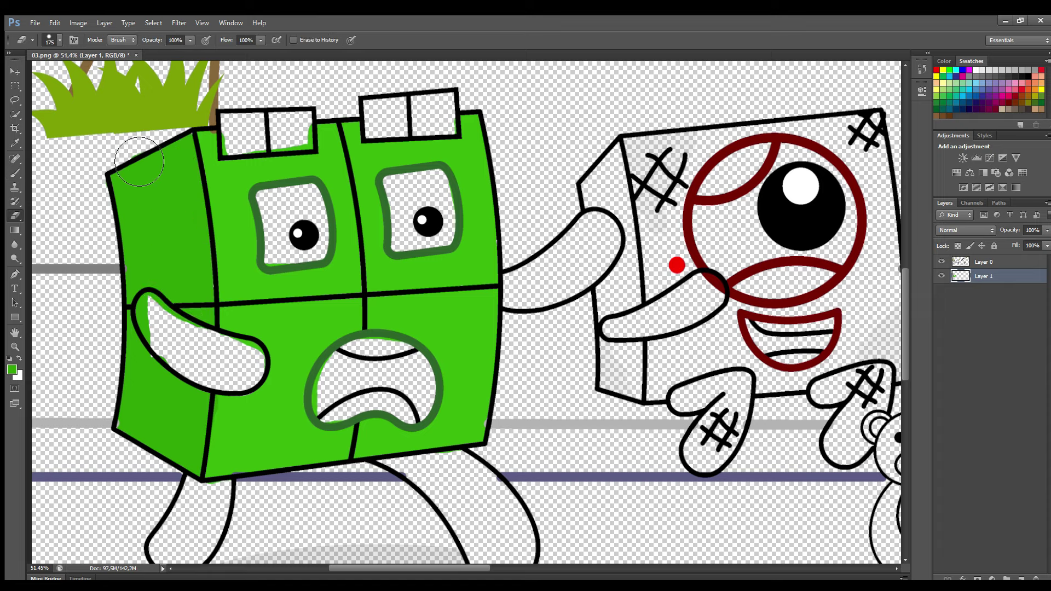
Sample the dark green and fill the two pairs of small blocks on top of the green character's head
{"action": "key", "text": "bracketleft"}
{"action": "key", "text": "bracketleft"}
{"action": "key", "text": "bracketleft"}
{"action": "left_click", "coordinate": [227, 122], "text": "alt"}
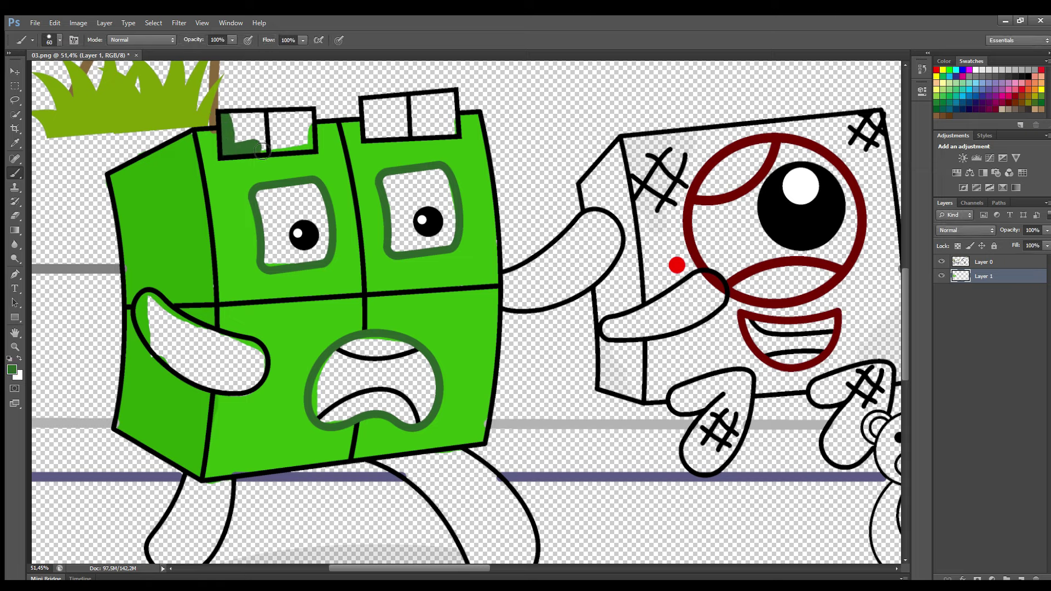
{"action": "mouse_move", "coordinate": [262, 152]}
{"action": "left_mouse_down"}
{"action": "mouse_move", "coordinate": [312, 148]}
{"action": "mouse_move", "coordinate": [311, 122]}
{"action": "left_mouse_up"}
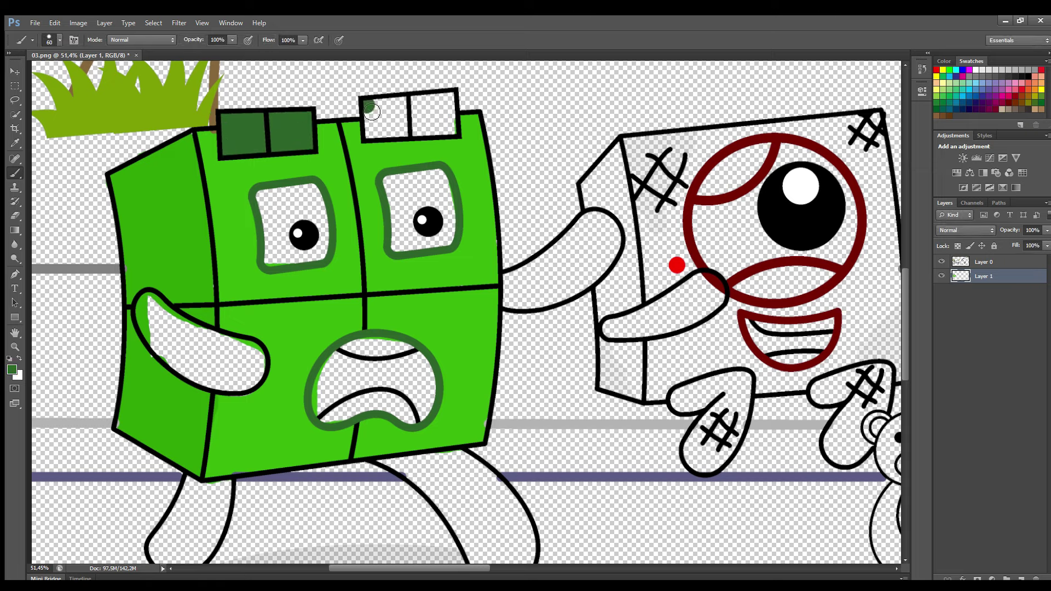
{"action": "mouse_move", "coordinate": [372, 111]}
{"action": "left_mouse_down"}
{"action": "mouse_move", "coordinate": [398, 135]}
{"action": "mouse_move", "coordinate": [454, 133]}
{"action": "mouse_move", "coordinate": [453, 101]}
{"action": "mouse_move", "coordinate": [388, 110]}
{"action": "mouse_move", "coordinate": [418, 137]}
{"action": "left_mouse_up"}
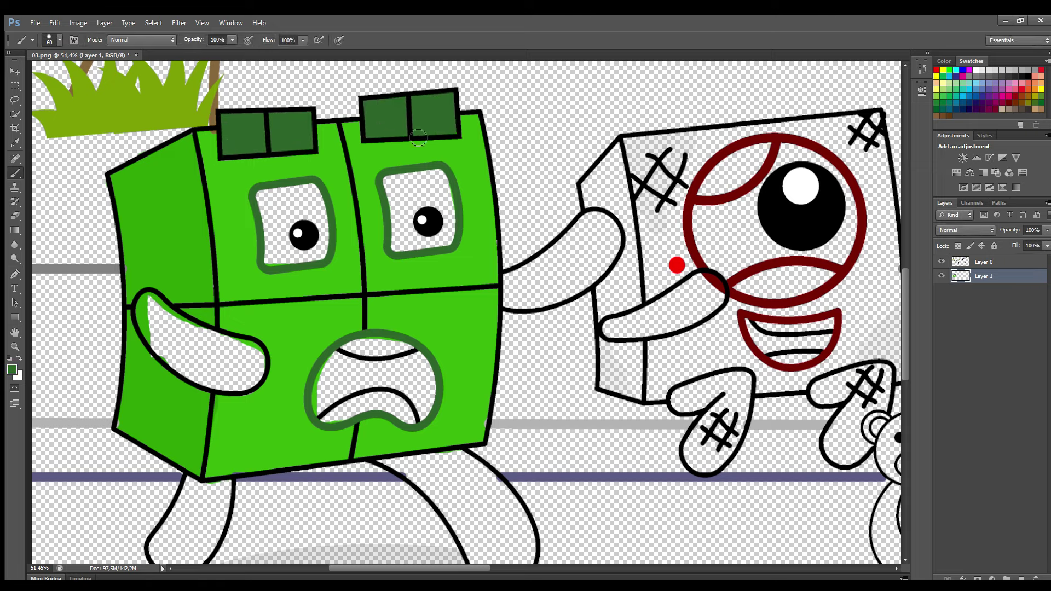
Paint both arms of the green character dark green
{"action": "mouse_move", "coordinate": [515, 293]}
{"action": "left_mouse_down"}
{"action": "mouse_move", "coordinate": [572, 291]}
{"action": "mouse_move", "coordinate": [608, 264]}
{"action": "left_mouse_up"}
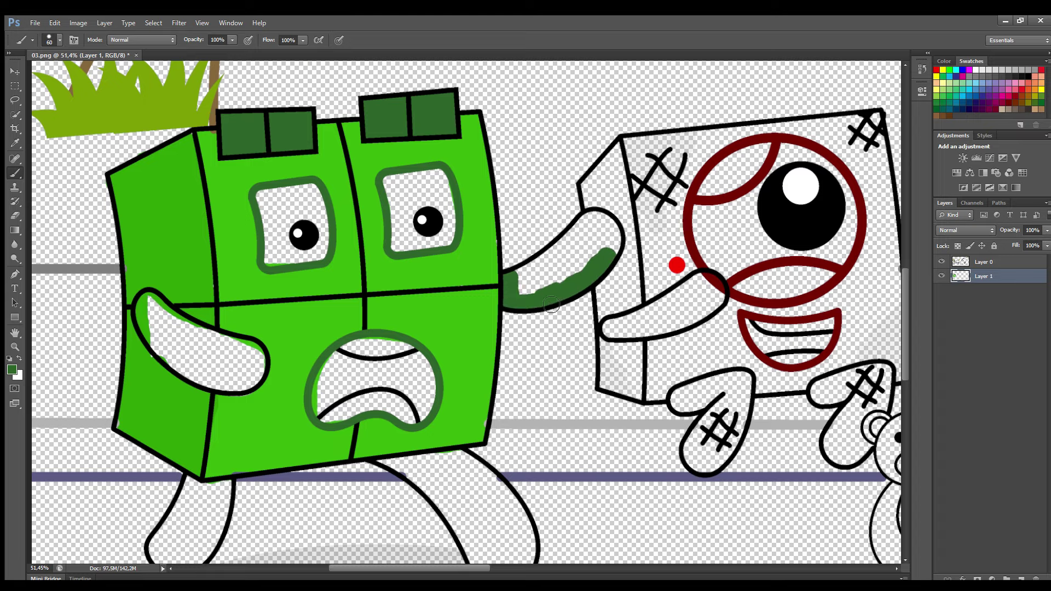
{"action": "mouse_move", "coordinate": [605, 223]}
{"action": "left_mouse_down"}
{"action": "mouse_move", "coordinate": [534, 274]}
{"action": "mouse_move", "coordinate": [601, 236]}
{"action": "left_mouse_up"}
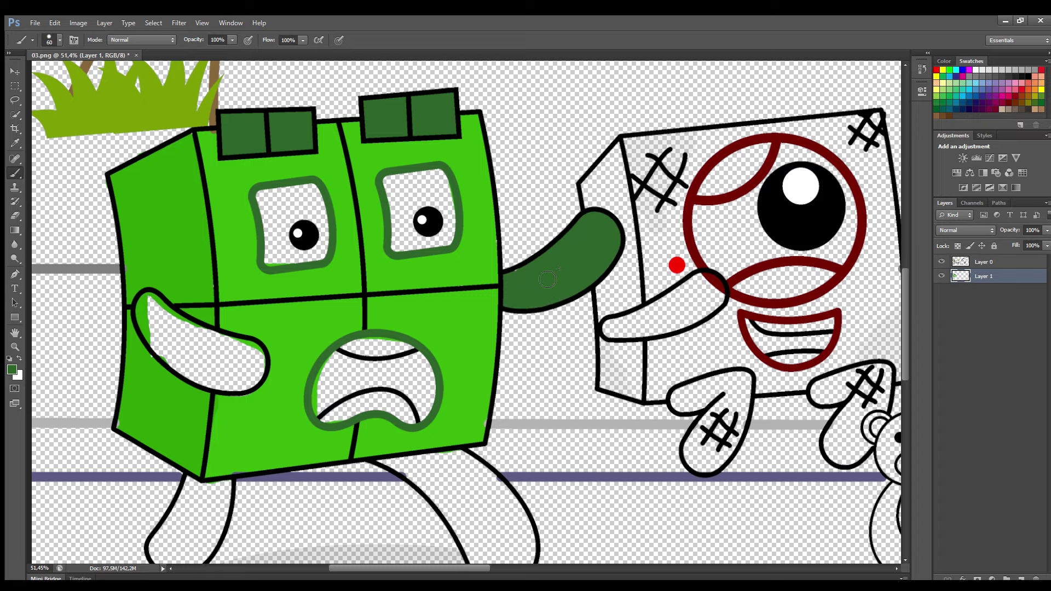
{"action": "mouse_move", "coordinate": [155, 310]}
{"action": "left_mouse_down"}
{"action": "mouse_move", "coordinate": [166, 355]}
{"action": "mouse_move", "coordinate": [244, 391]}
{"action": "mouse_move", "coordinate": [257, 383]}
{"action": "mouse_move", "coordinate": [241, 352]}
{"action": "mouse_move", "coordinate": [167, 315]}
{"action": "mouse_move", "coordinate": [245, 378]}
{"action": "left_mouse_up"}
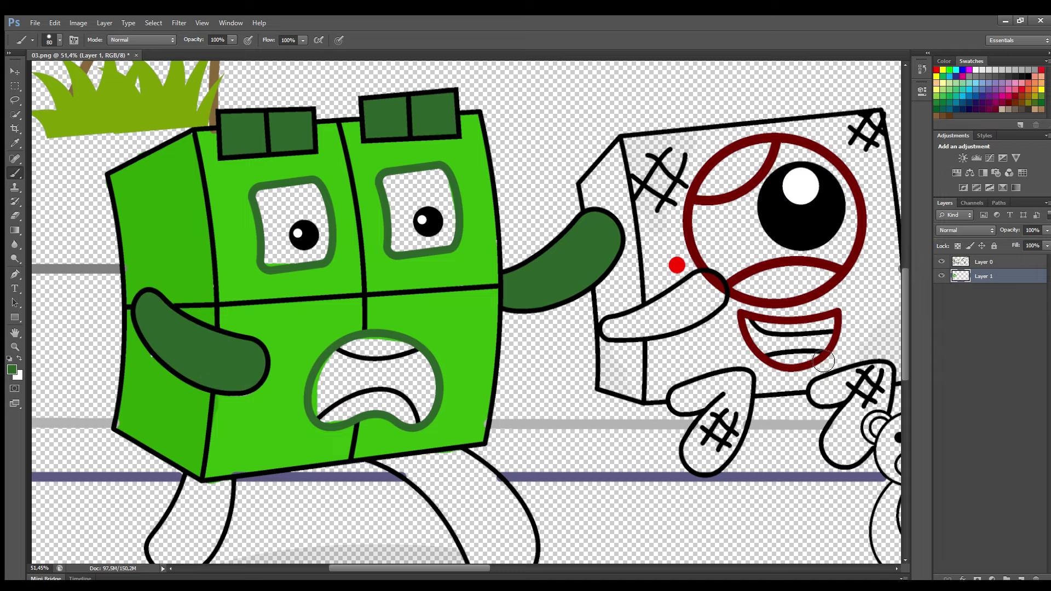
Paint both legs of the green character in the same dark green
{"action": "scroll", "coordinate": [218, 486], "scroll_direction": "down", "scroll_amount": 1}
{"action": "mouse_move", "coordinate": [197, 462]}
{"action": "left_mouse_down"}
{"action": "mouse_move", "coordinate": [165, 514]}
{"action": "mouse_move", "coordinate": [186, 549]}
{"action": "left_mouse_up"}
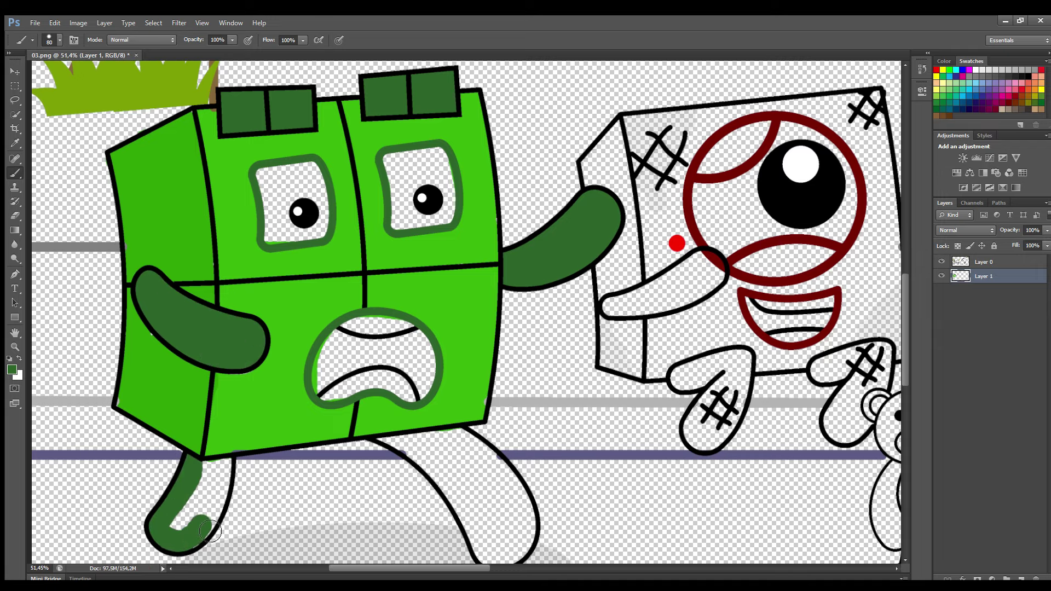
{"action": "mouse_move", "coordinate": [217, 516]}
{"action": "left_mouse_down"}
{"action": "mouse_move", "coordinate": [227, 468]}
{"action": "mouse_move", "coordinate": [226, 491]}
{"action": "left_mouse_up"}
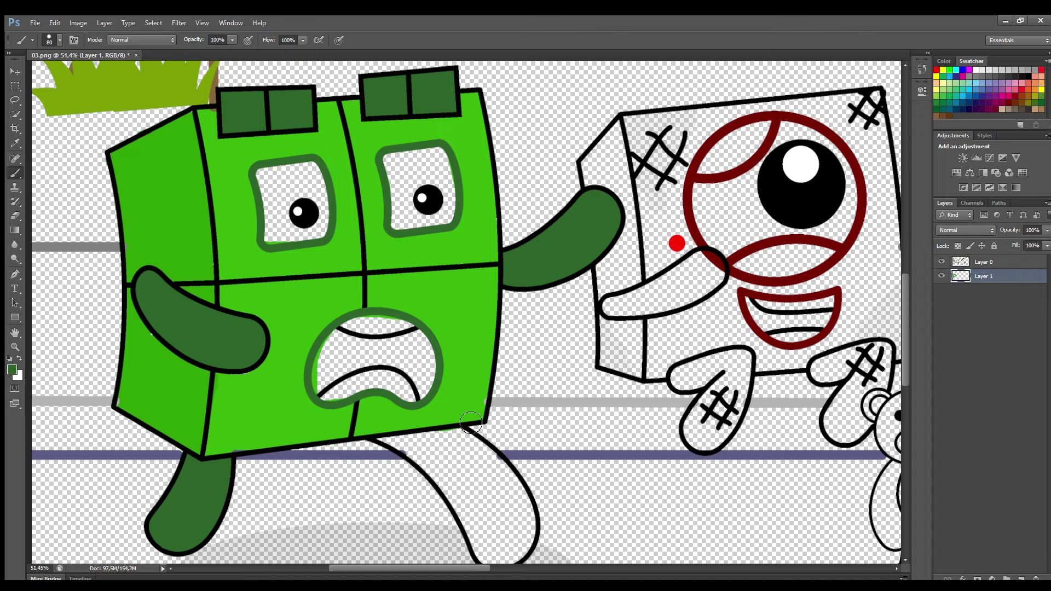
{"action": "mouse_move", "coordinate": [385, 441]}
{"action": "left_mouse_down"}
{"action": "mouse_move", "coordinate": [448, 485]}
{"action": "mouse_move", "coordinate": [430, 473]}
{"action": "mouse_move", "coordinate": [485, 560]}
{"action": "left_mouse_up"}
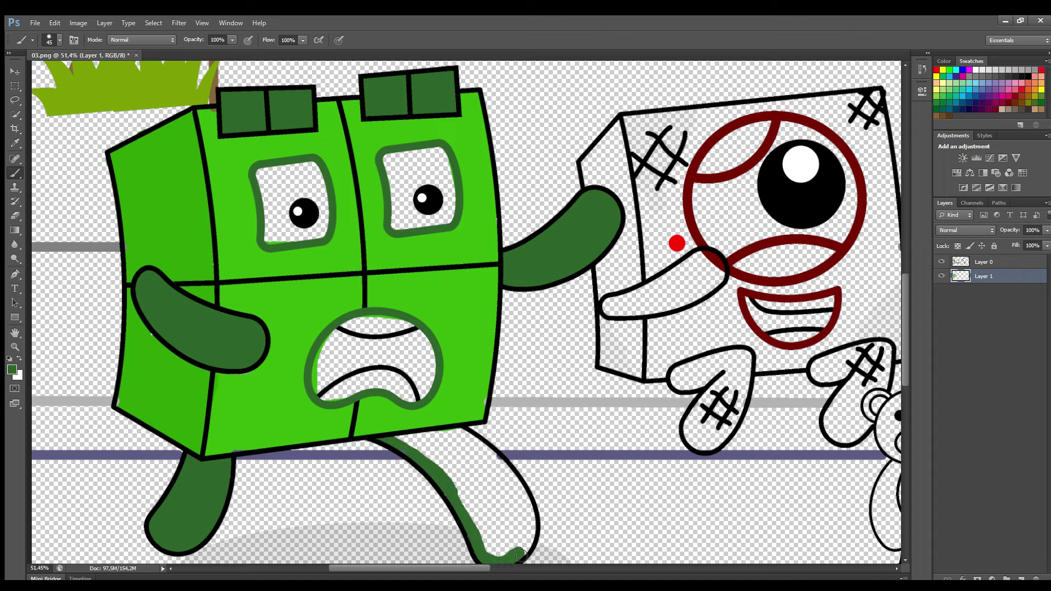
{"action": "key", "text": "bracketright"}
{"action": "key", "text": "bracketright"}
{"action": "mouse_move", "coordinate": [530, 519]}
{"action": "left_mouse_down"}
{"action": "mouse_move", "coordinate": [487, 458]}
{"action": "mouse_move", "coordinate": [453, 441]}
{"action": "mouse_move", "coordinate": [418, 446]}
{"action": "mouse_move", "coordinate": [464, 476]}
{"action": "mouse_move", "coordinate": [482, 529]}
{"action": "mouse_move", "coordinate": [517, 548]}
{"action": "mouse_move", "coordinate": [488, 483]}
{"action": "mouse_move", "coordinate": [451, 468]}
{"action": "left_mouse_up"}
Fill the green character's eyes and teeth with white and the inside of its mouth with black
{"action": "scroll", "coordinate": [484, 475], "scroll_direction": "down", "scroll_amount": 2}
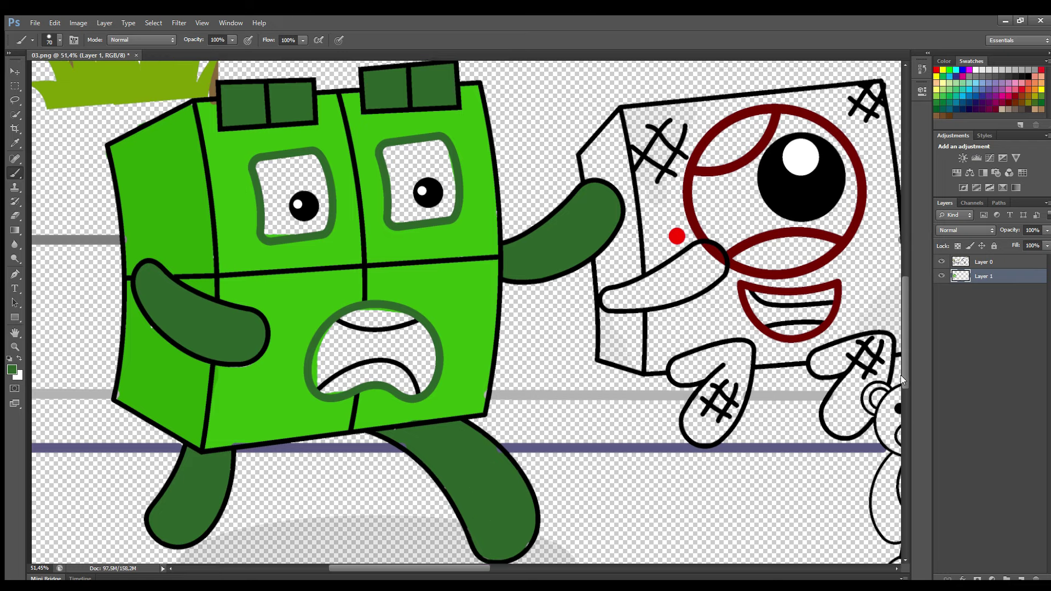
{"action": "left_click", "coordinate": [283, 167], "text": "alt"}
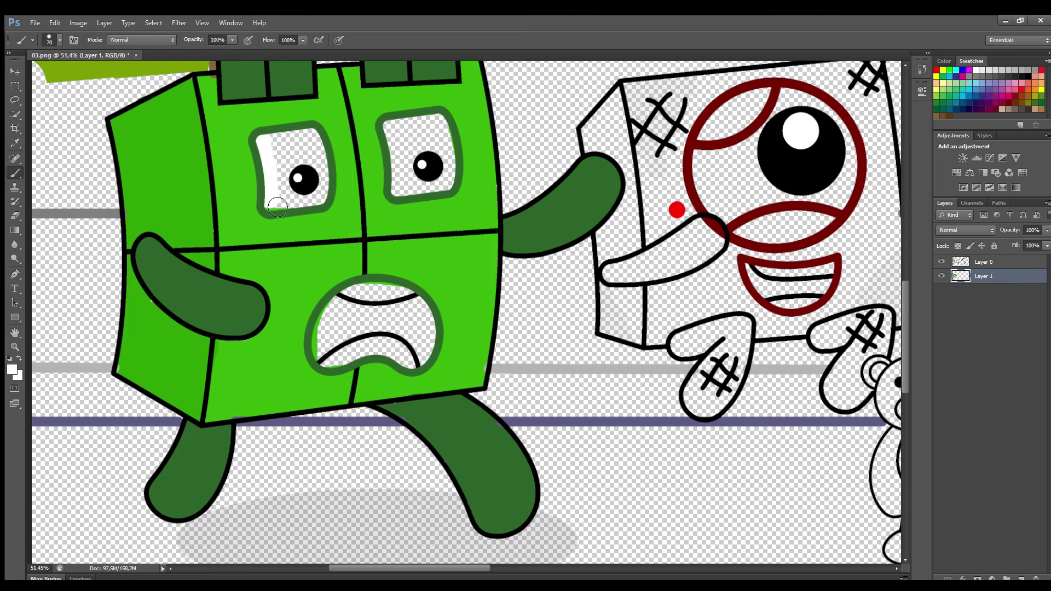
{"action": "mouse_move", "coordinate": [397, 146]}
{"action": "left_mouse_down"}
{"action": "mouse_move", "coordinate": [405, 193]}
{"action": "mouse_move", "coordinate": [447, 188]}
{"action": "mouse_move", "coordinate": [446, 134]}
{"action": "left_mouse_up"}
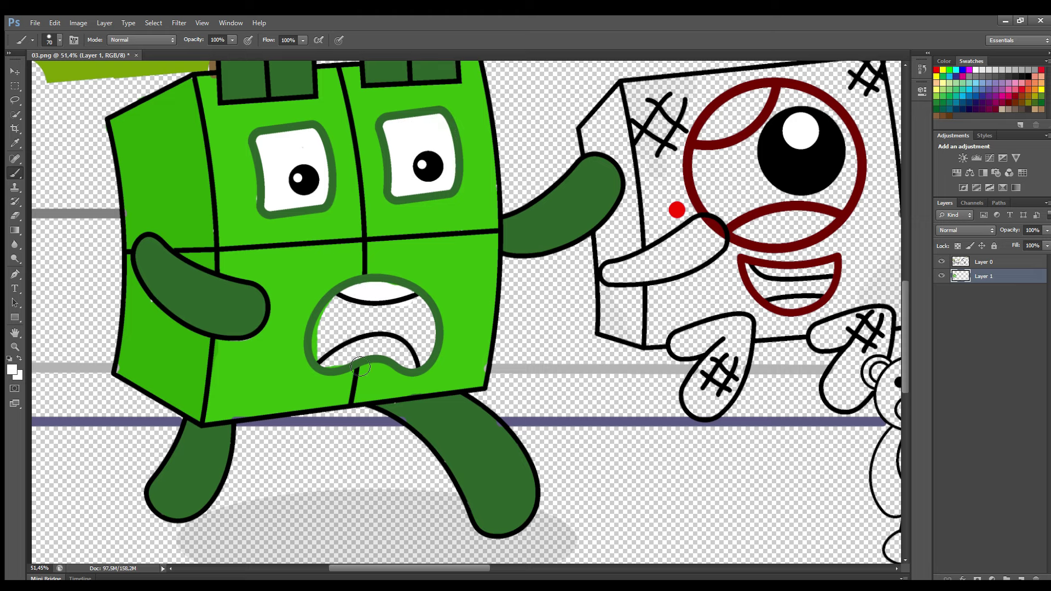
{"action": "left_click_drag", "start_coordinate": [360, 366], "coordinate": [405, 356]}
{"action": "left_click", "coordinate": [9, 359]}
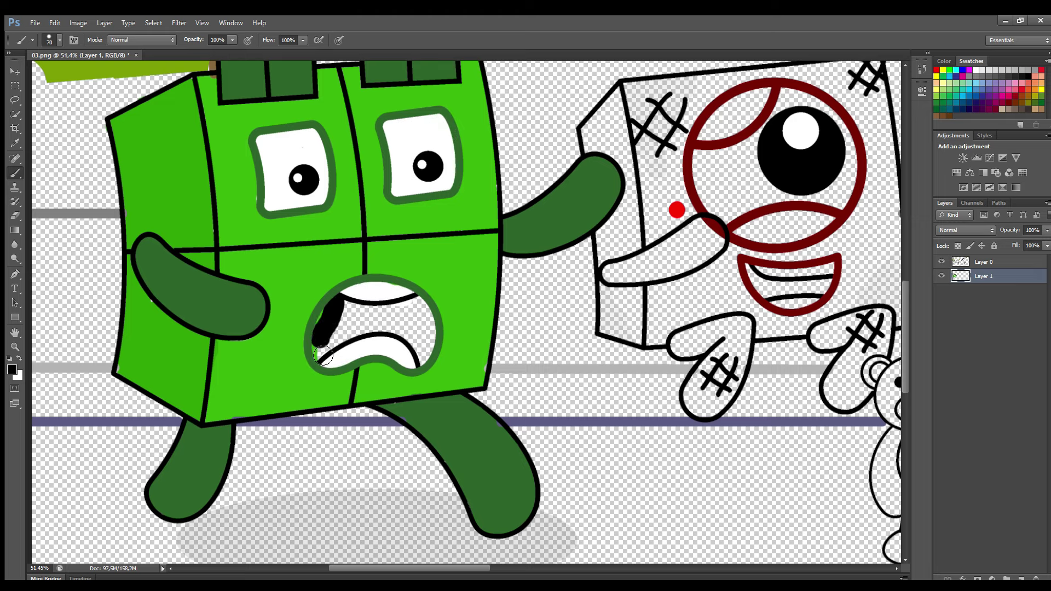
{"action": "mouse_move", "coordinate": [357, 318]}
{"action": "left_mouse_down"}
{"action": "mouse_move", "coordinate": [430, 317]}
{"action": "mouse_move", "coordinate": [430, 361]}
{"action": "left_mouse_up"}
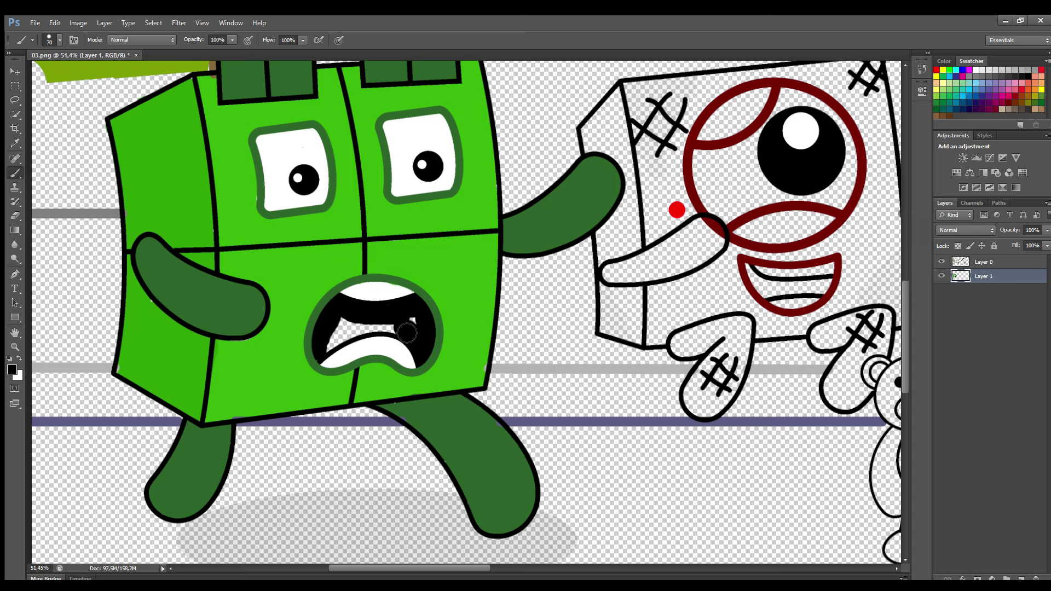
Sample the light grey dot on the tall crying block character and fill the three upper blocks of its first column
{"action": "left_click_drag", "start_coordinate": [438, 569], "coordinate": [692, 563]}
{"action": "scroll", "coordinate": [665, 568], "scroll_direction": "up", "scroll_amount": 4}
{"action": "scroll", "coordinate": [394, 219], "scroll_direction": "up", "scroll_amount": 3}
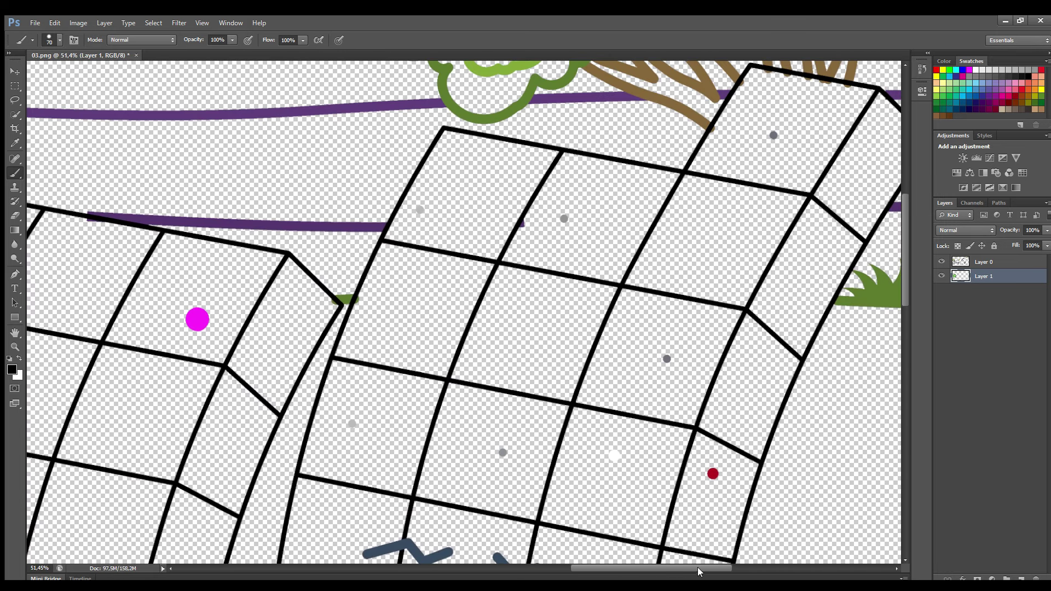
{"action": "scroll", "coordinate": [394, 219], "scroll_direction": "right", "scroll_amount": 1}
{"action": "left_click", "coordinate": [387, 210], "text": "alt"}
{"action": "key", "text": "bracketright"}
{"action": "mouse_move", "coordinate": [419, 135]}
{"action": "left_mouse_down"}
{"action": "mouse_move", "coordinate": [370, 248]}
{"action": "mouse_move", "coordinate": [394, 219]}
{"action": "mouse_move", "coordinate": [311, 450]}
{"action": "mouse_move", "coordinate": [290, 478]}
{"action": "mouse_move", "coordinate": [362, 283]}
{"action": "left_mouse_up"}
{"action": "mouse_move", "coordinate": [433, 157]}
{"action": "left_mouse_down"}
{"action": "mouse_move", "coordinate": [533, 173]}
{"action": "mouse_move", "coordinate": [476, 272]}
{"action": "mouse_move", "coordinate": [381, 492]}
{"action": "mouse_move", "coordinate": [333, 489]}
{"action": "mouse_move", "coordinate": [350, 477]}
{"action": "mouse_move", "coordinate": [418, 356]}
{"action": "mouse_move", "coordinate": [461, 245]}
{"action": "mouse_move", "coordinate": [470, 180]}
{"action": "mouse_move", "coordinate": [414, 238]}
{"action": "mouse_move", "coordinate": [340, 420]}
{"action": "mouse_move", "coordinate": [374, 395]}
{"action": "mouse_move", "coordinate": [444, 203]}
{"action": "mouse_move", "coordinate": [421, 284]}
{"action": "left_mouse_up"}
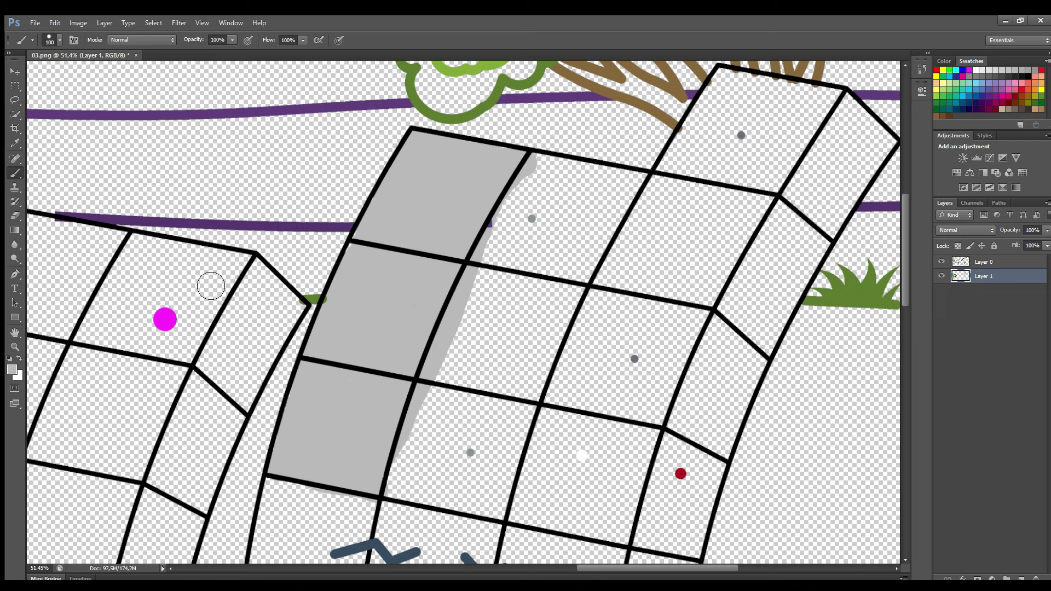
Sample the medium grey dot and fill the three upper blocks of the second column on Layer 1
{"action": "left_click", "coordinate": [532, 219], "text": "alt"}
{"action": "key", "text": "alt+bracketright"}
{"action": "left_click", "coordinate": [501, 230]}
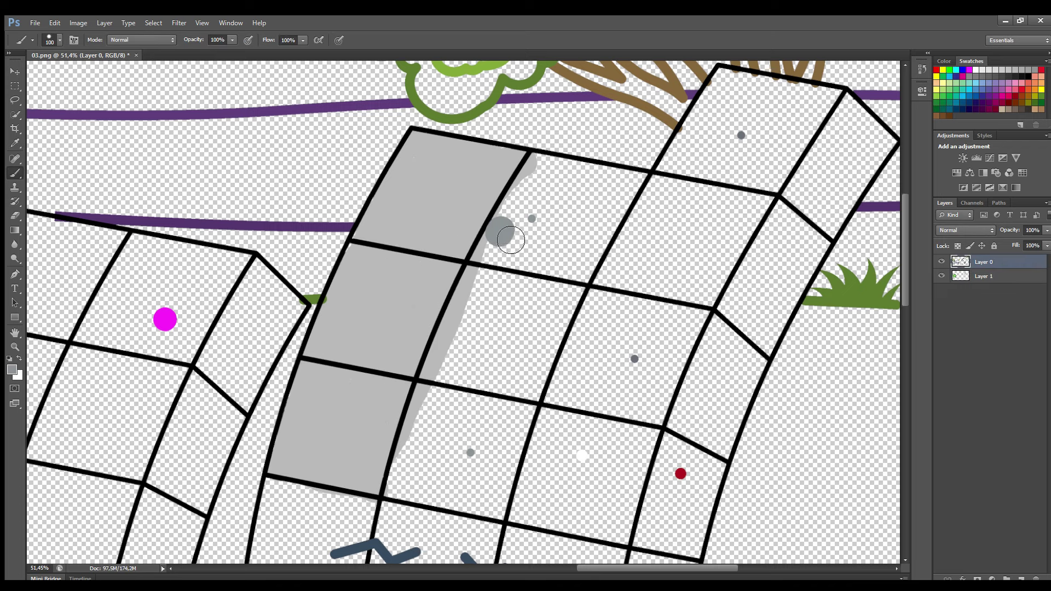
{"action": "key", "text": "alt+bracketleft"}
{"action": "left_click_drag", "start_coordinate": [539, 164], "coordinate": [522, 229]}
{"action": "mouse_move", "coordinate": [549, 179]}
{"action": "left_mouse_down"}
{"action": "mouse_move", "coordinate": [643, 194]}
{"action": "mouse_move", "coordinate": [506, 519]}
{"action": "mouse_move", "coordinate": [446, 511]}
{"action": "mouse_move", "coordinate": [411, 486]}
{"action": "mouse_move", "coordinate": [443, 380]}
{"action": "mouse_move", "coordinate": [509, 236]}
{"action": "left_mouse_up"}
{"action": "mouse_move", "coordinate": [434, 408]}
{"action": "left_mouse_down"}
{"action": "mouse_move", "coordinate": [460, 481]}
{"action": "mouse_move", "coordinate": [529, 414]}
{"action": "mouse_move", "coordinate": [592, 213]}
{"action": "mouse_move", "coordinate": [476, 363]}
{"action": "mouse_move", "coordinate": [477, 439]}
{"action": "mouse_move", "coordinate": [551, 263]}
{"action": "mouse_move", "coordinate": [490, 422]}
{"action": "left_mouse_up"}
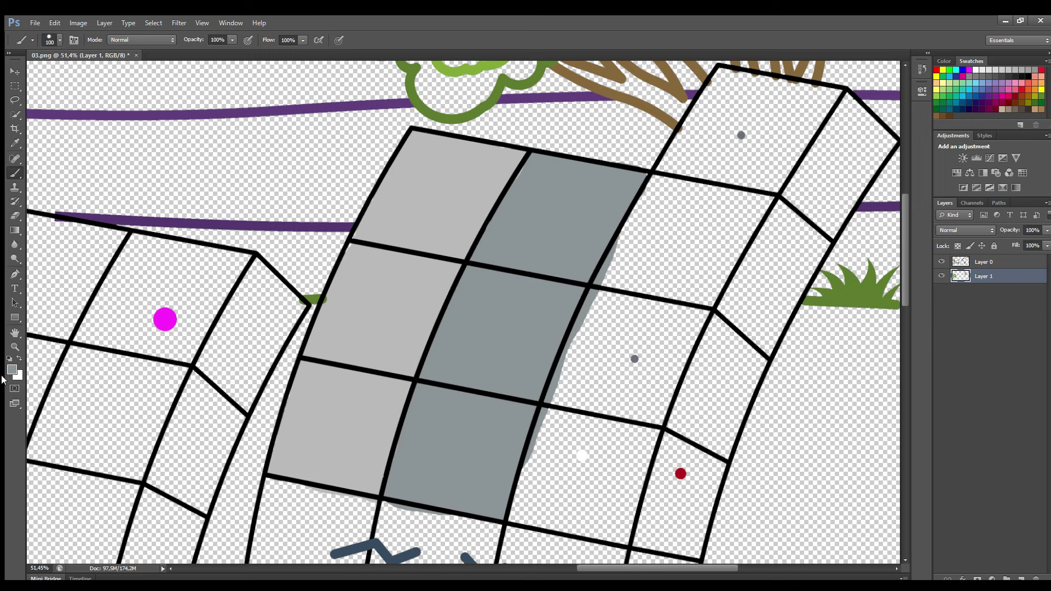
Fill the third column's three upper blocks with dark slate grey and their adjoining side faces with a darker shade
{"action": "left_click", "coordinate": [741, 136], "text": "alt"}
{"action": "mouse_move", "coordinate": [732, 77]}
{"action": "left_mouse_down"}
{"action": "mouse_move", "coordinate": [616, 289]}
{"action": "mouse_move", "coordinate": [571, 404]}
{"action": "mouse_move", "coordinate": [662, 427]}
{"action": "mouse_move", "coordinate": [745, 249]}
{"action": "mouse_move", "coordinate": [834, 112]}
{"action": "mouse_move", "coordinate": [752, 104]}
{"action": "mouse_move", "coordinate": [733, 226]}
{"action": "mouse_move", "coordinate": [657, 377]}
{"action": "mouse_move", "coordinate": [690, 348]}
{"action": "mouse_move", "coordinate": [603, 389]}
{"action": "mouse_move", "coordinate": [660, 322]}
{"action": "mouse_move", "coordinate": [768, 122]}
{"action": "mouse_move", "coordinate": [603, 377]}
{"action": "mouse_move", "coordinate": [718, 157]}
{"action": "mouse_move", "coordinate": [578, 344]}
{"action": "left_mouse_up"}
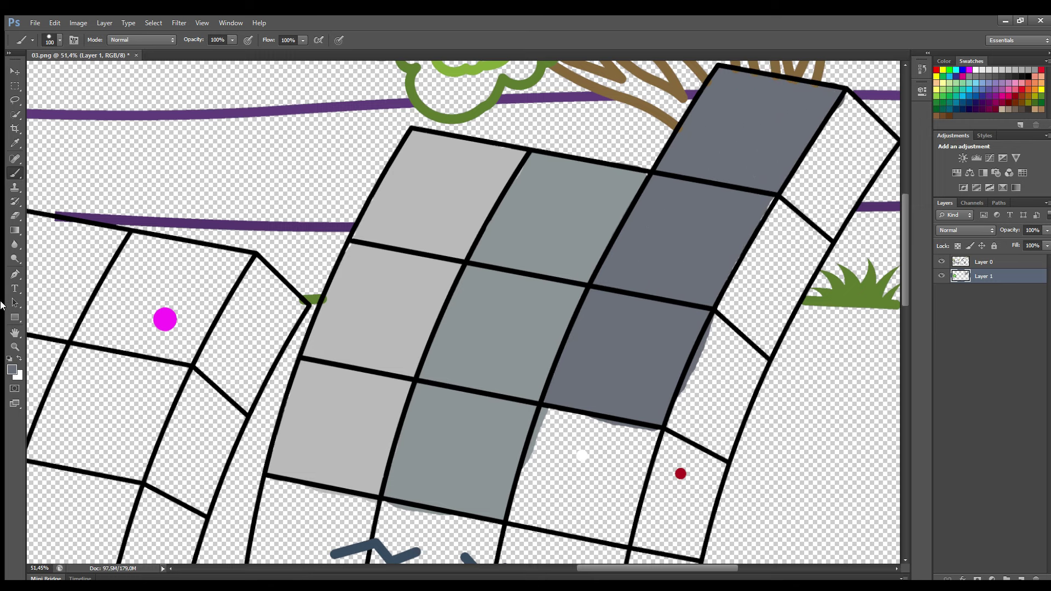
{"action": "key", "text": "i"}
{"action": "key", "text": "b"}
{"action": "mouse_move", "coordinate": [857, 101]}
{"action": "left_mouse_down"}
{"action": "mouse_move", "coordinate": [685, 430]}
{"action": "mouse_move", "coordinate": [761, 264]}
{"action": "mouse_move", "coordinate": [727, 457]}
{"action": "mouse_move", "coordinate": [783, 325]}
{"action": "mouse_move", "coordinate": [888, 152]}
{"action": "mouse_move", "coordinate": [867, 132]}
{"action": "left_mouse_up"}
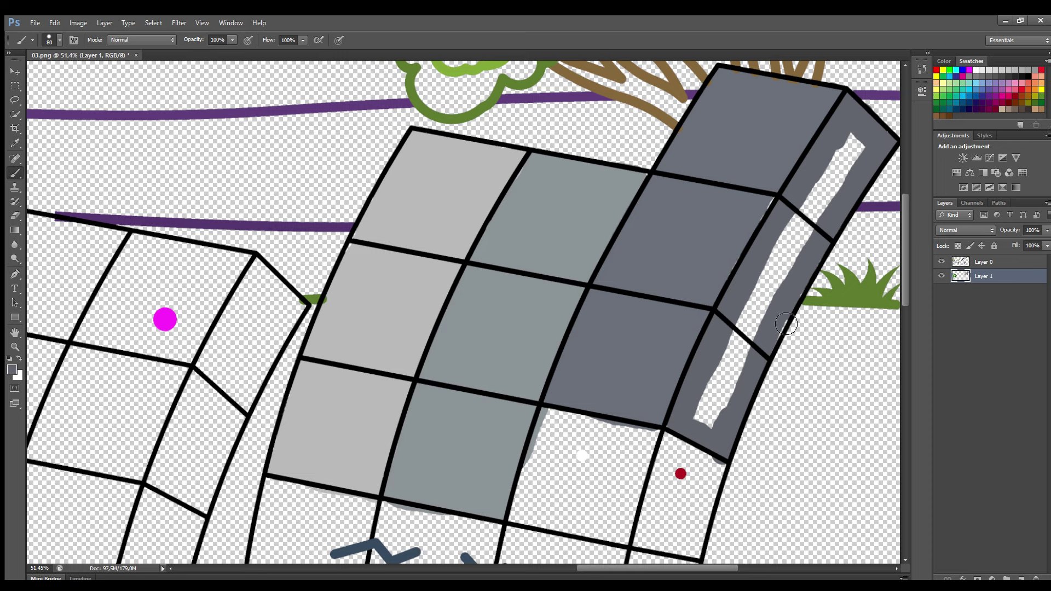
{"action": "mouse_move", "coordinate": [787, 325]}
{"action": "left_mouse_down"}
{"action": "mouse_move", "coordinate": [718, 435]}
{"action": "mouse_move", "coordinate": [744, 352]}
{"action": "mouse_move", "coordinate": [851, 153]}
{"action": "mouse_move", "coordinate": [753, 364]}
{"action": "left_mouse_up"}
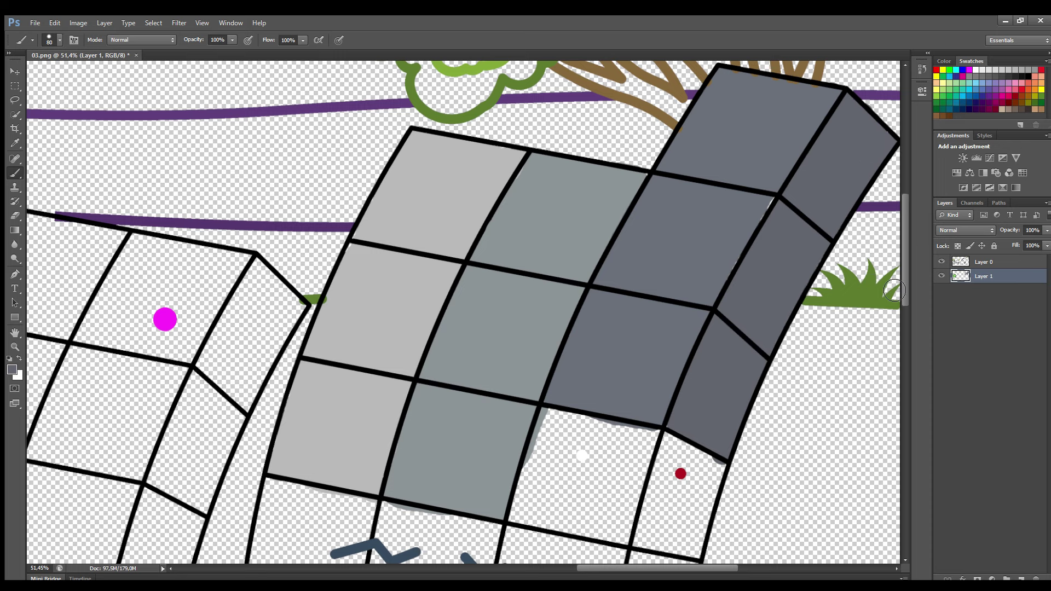
Sample the dark red dot and fill the crying character's side faces below the grey ones, cleaning up spill with the Eraser
{"action": "scroll", "coordinate": [894, 290], "scroll_direction": "down", "scroll_amount": 6}
{"action": "key", "text": "i"}
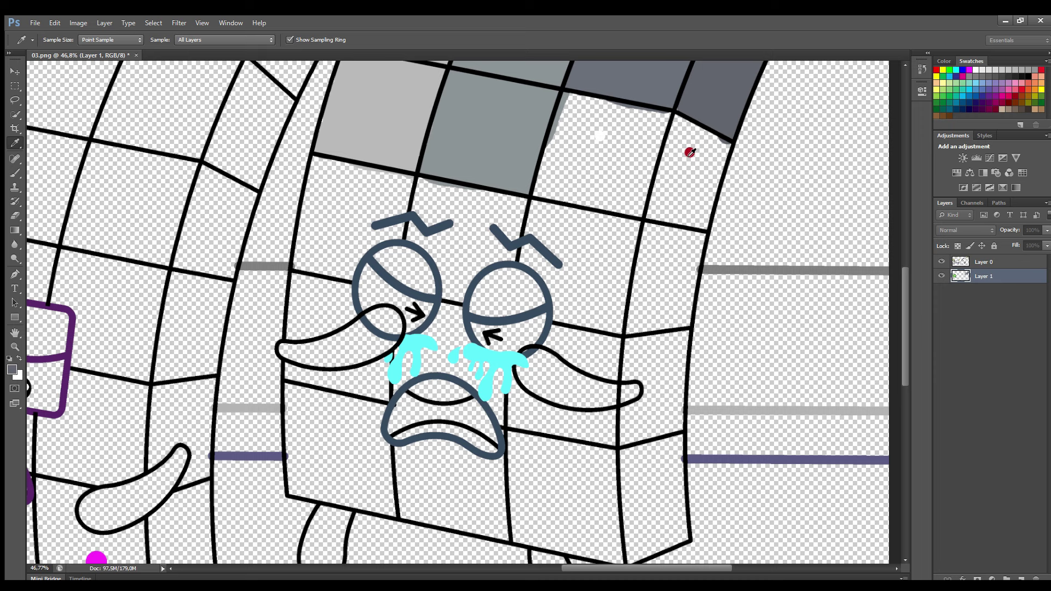
{"action": "left_click", "coordinate": [690, 152], "text": "alt"}
{"action": "key", "text": "b"}
{"action": "left_click", "coordinate": [690, 153], "text": "alt"}
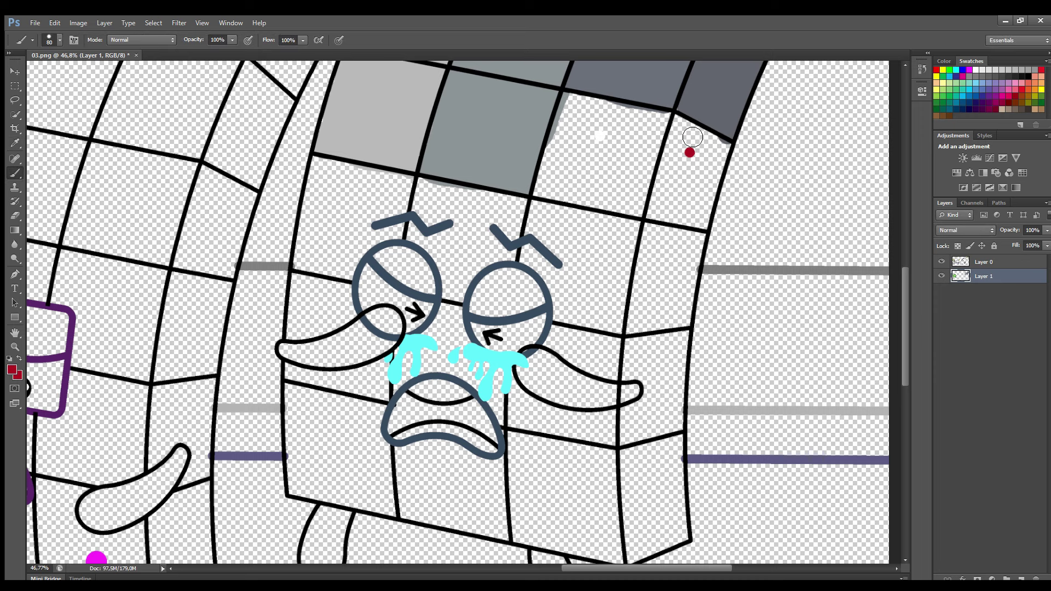
{"action": "mouse_move", "coordinate": [680, 118]}
{"action": "left_mouse_down"}
{"action": "mouse_move", "coordinate": [648, 252]}
{"action": "mouse_move", "coordinate": [631, 362]}
{"action": "mouse_move", "coordinate": [635, 560]}
{"action": "mouse_move", "coordinate": [685, 538]}
{"action": "mouse_move", "coordinate": [686, 346]}
{"action": "mouse_move", "coordinate": [723, 159]}
{"action": "mouse_move", "coordinate": [692, 136]}
{"action": "mouse_move", "coordinate": [709, 143]}
{"action": "mouse_move", "coordinate": [709, 162]}
{"action": "mouse_move", "coordinate": [654, 321]}
{"action": "mouse_move", "coordinate": [669, 368]}
{"action": "mouse_move", "coordinate": [708, 204]}
{"action": "mouse_move", "coordinate": [700, 229]}
{"action": "left_mouse_up"}
{"action": "key", "text": "bracketright"}
{"action": "key", "text": "bracketright"}
{"action": "key", "text": "bracketright"}
{"action": "mouse_move", "coordinate": [671, 423]}
{"action": "left_mouse_down"}
{"action": "mouse_move", "coordinate": [667, 543]}
{"action": "mouse_move", "coordinate": [657, 438]}
{"action": "left_mouse_up"}
{"action": "key", "text": "e"}
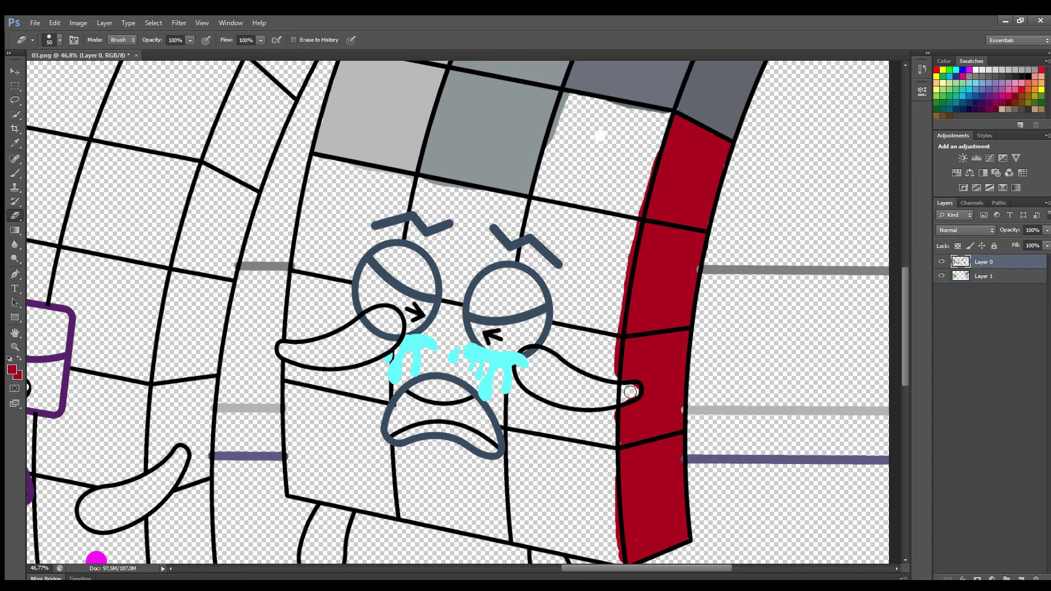
Fill the block below the dark slate column with white on Layer 1
{"action": "key", "text": "x"}
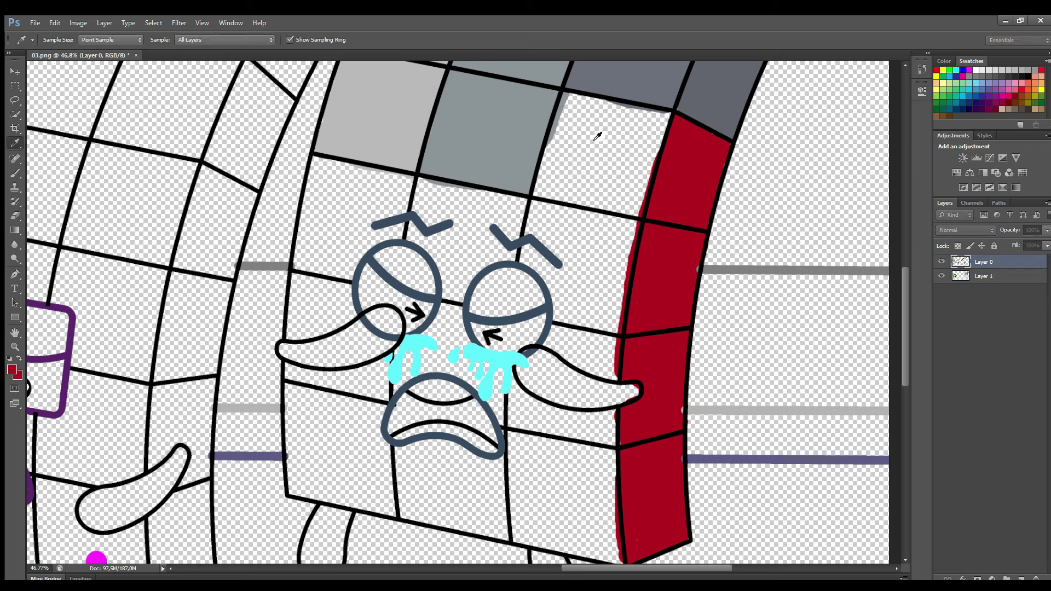
{"action": "key", "text": "b"}
{"action": "key", "text": "alt+bracketleft"}
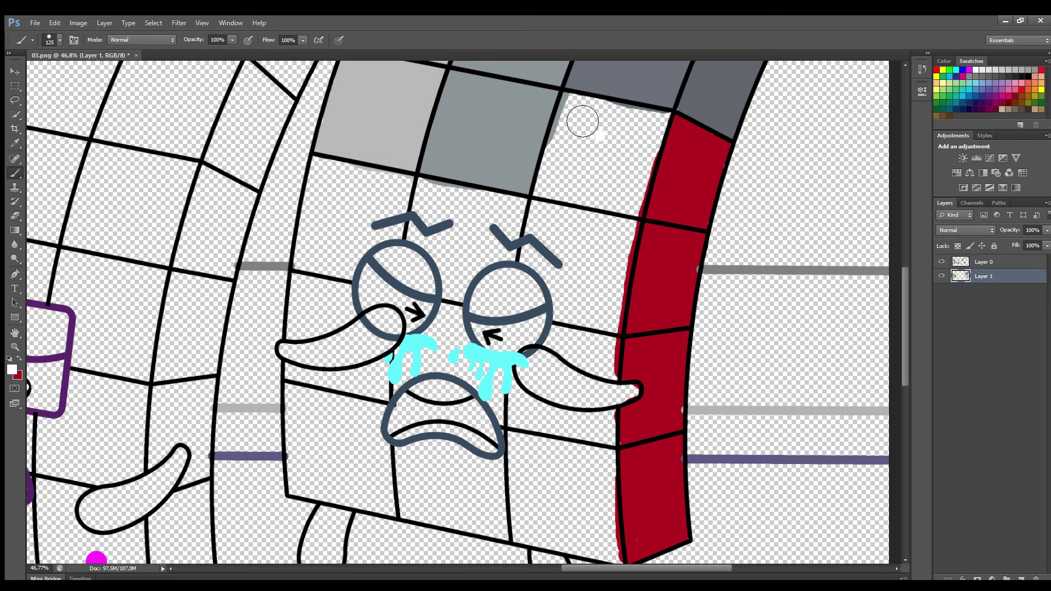
{"action": "mouse_move", "coordinate": [572, 98]}
{"action": "left_mouse_down"}
{"action": "mouse_move", "coordinate": [558, 187]}
{"action": "mouse_move", "coordinate": [641, 216]}
{"action": "mouse_move", "coordinate": [664, 138]}
{"action": "left_mouse_up"}
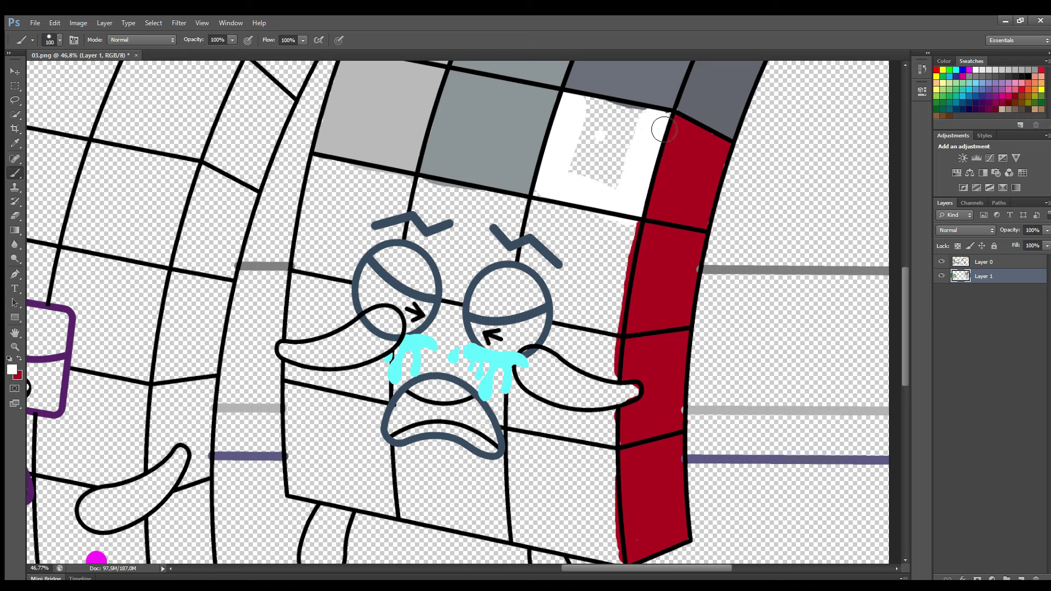
{"action": "left_click_drag", "start_coordinate": [582, 176], "coordinate": [600, 168]}
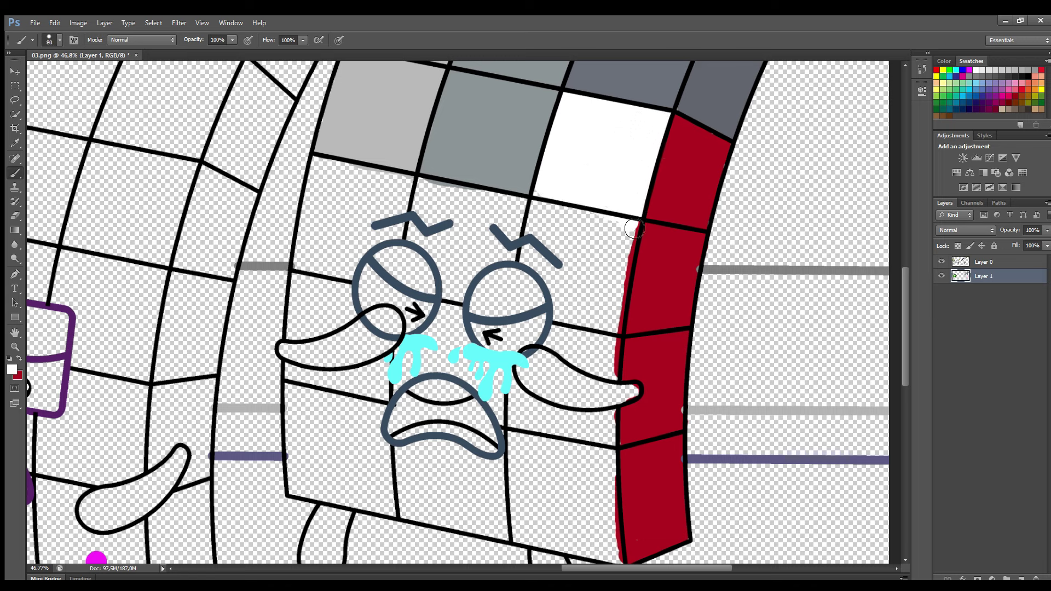
Paint the crying character's brow and eye rows white, working around the eyes, tears and arms
{"action": "mouse_move", "coordinate": [634, 228]}
{"action": "left_mouse_down"}
{"action": "mouse_move", "coordinate": [614, 378]}
{"action": "mouse_move", "coordinate": [559, 349]}
{"action": "mouse_move", "coordinate": [560, 288]}
{"action": "mouse_move", "coordinate": [500, 266]}
{"action": "left_mouse_up"}
{"action": "mouse_move", "coordinate": [452, 305]}
{"action": "left_mouse_down"}
{"action": "mouse_move", "coordinate": [426, 242]}
{"action": "mouse_move", "coordinate": [356, 269]}
{"action": "left_mouse_up"}
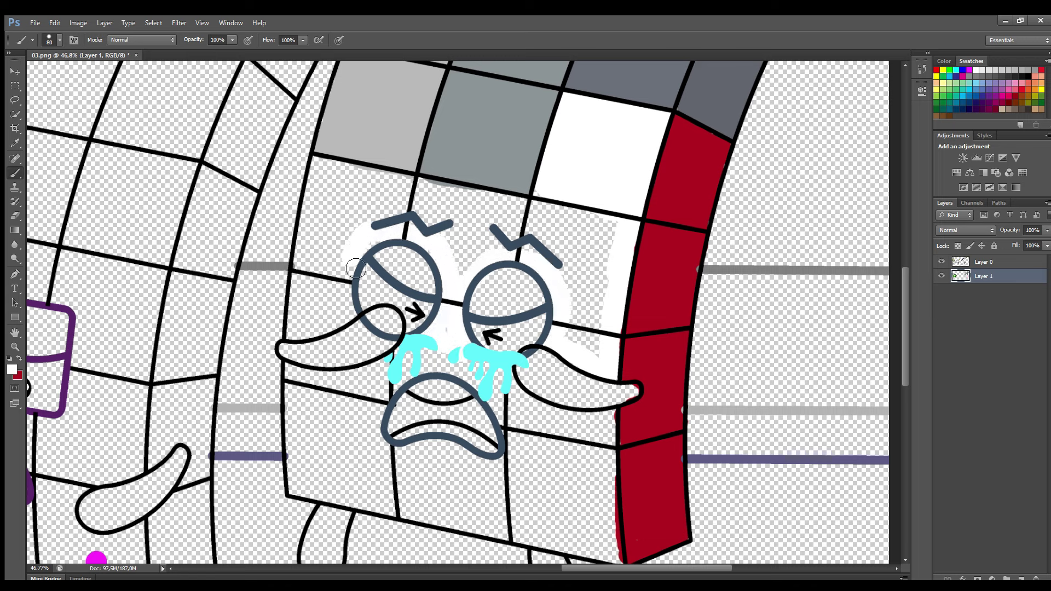
{"action": "mouse_move", "coordinate": [300, 335]}
{"action": "left_mouse_down"}
{"action": "mouse_move", "coordinate": [325, 180]}
{"action": "mouse_move", "coordinate": [355, 176]}
{"action": "mouse_move", "coordinate": [597, 224]}
{"action": "mouse_move", "coordinate": [548, 204]}
{"action": "mouse_move", "coordinate": [599, 225]}
{"action": "mouse_move", "coordinate": [613, 262]}
{"action": "mouse_move", "coordinate": [602, 363]}
{"action": "mouse_move", "coordinate": [590, 266]}
{"action": "mouse_move", "coordinate": [457, 218]}
{"action": "mouse_move", "coordinate": [352, 198]}
{"action": "mouse_move", "coordinate": [326, 304]}
{"action": "mouse_move", "coordinate": [336, 336]}
{"action": "mouse_move", "coordinate": [381, 226]}
{"action": "mouse_move", "coordinate": [546, 261]}
{"action": "left_mouse_up"}
{"action": "key", "text": "bracketright"}
{"action": "key", "text": "bracketright"}
{"action": "mouse_move", "coordinate": [467, 335]}
{"action": "left_mouse_down"}
{"action": "mouse_move", "coordinate": [336, 387]}
{"action": "mouse_move", "coordinate": [312, 418]}
{"action": "mouse_move", "coordinate": [304, 495]}
{"action": "left_mouse_up"}
{"action": "key", "text": "bracketleft"}
{"action": "key", "text": "bracketleft"}
{"action": "key", "text": "ctrl+z"}
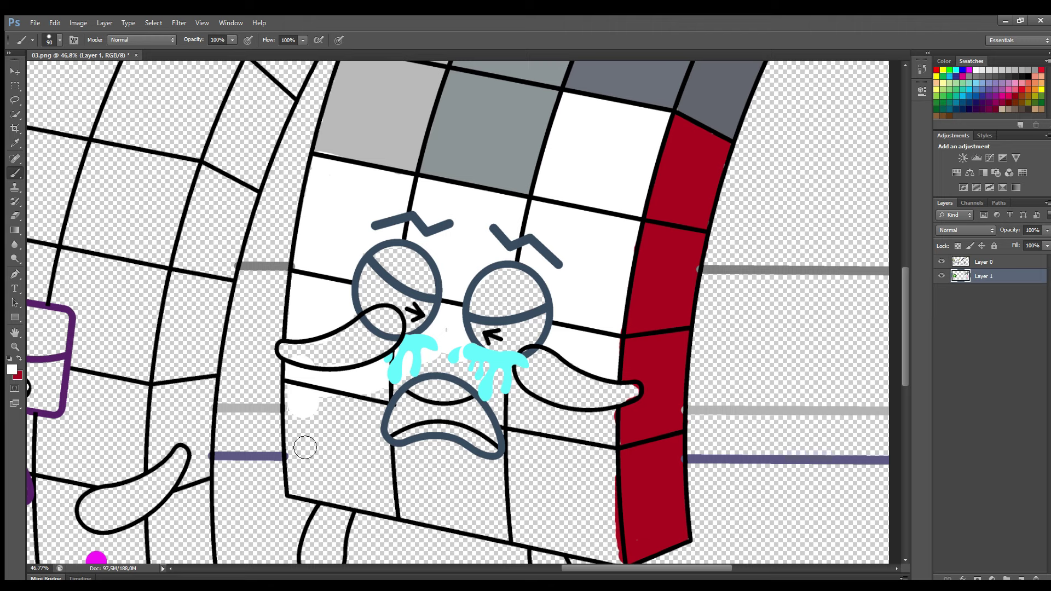
Fill the crying character's bottom row of blocks with white around the mouth, then switch to the Eraser for the edges
{"action": "mouse_move", "coordinate": [299, 440]}
{"action": "left_mouse_down"}
{"action": "mouse_move", "coordinate": [306, 496]}
{"action": "mouse_move", "coordinate": [574, 553]}
{"action": "mouse_move", "coordinate": [616, 509]}
{"action": "mouse_move", "coordinate": [588, 419]}
{"action": "mouse_move", "coordinate": [449, 364]}
{"action": "mouse_move", "coordinate": [422, 391]}
{"action": "mouse_move", "coordinate": [513, 458]}
{"action": "mouse_move", "coordinate": [378, 432]}
{"action": "mouse_move", "coordinate": [469, 450]}
{"action": "left_mouse_up"}
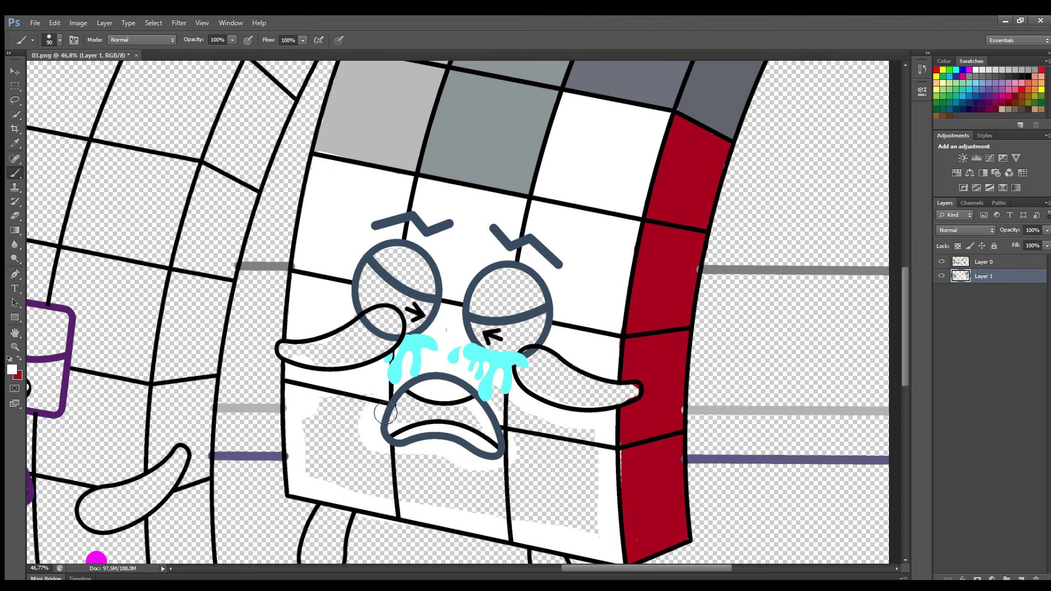
{"action": "mouse_move", "coordinate": [386, 413]}
{"action": "left_mouse_down"}
{"action": "mouse_move", "coordinate": [324, 467]}
{"action": "mouse_move", "coordinate": [330, 485]}
{"action": "mouse_move", "coordinate": [560, 531]}
{"action": "mouse_move", "coordinate": [601, 507]}
{"action": "mouse_move", "coordinate": [513, 420]}
{"action": "mouse_move", "coordinate": [577, 503]}
{"action": "mouse_move", "coordinate": [402, 472]}
{"action": "mouse_move", "coordinate": [364, 452]}
{"action": "left_mouse_up"}
{"action": "key", "text": "bracketright"}
{"action": "key", "text": "bracketright"}
{"action": "key", "text": "e"}
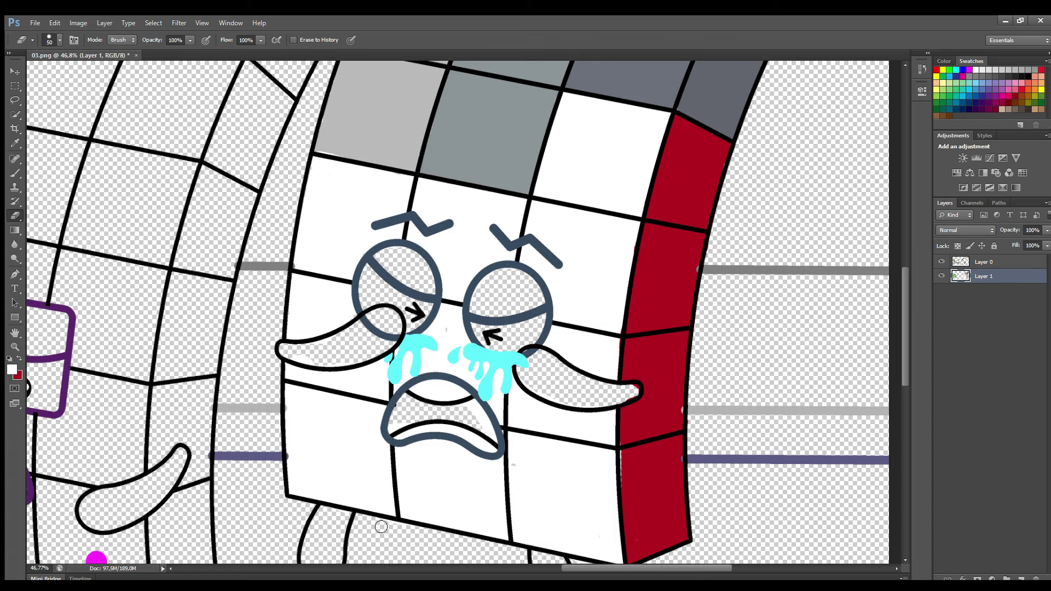
Sample the slate blue of the crying character's eye outline and paint both upper eyelids with it
{"action": "scroll", "coordinate": [902, 375], "scroll_direction": "down", "scroll_amount": 1}
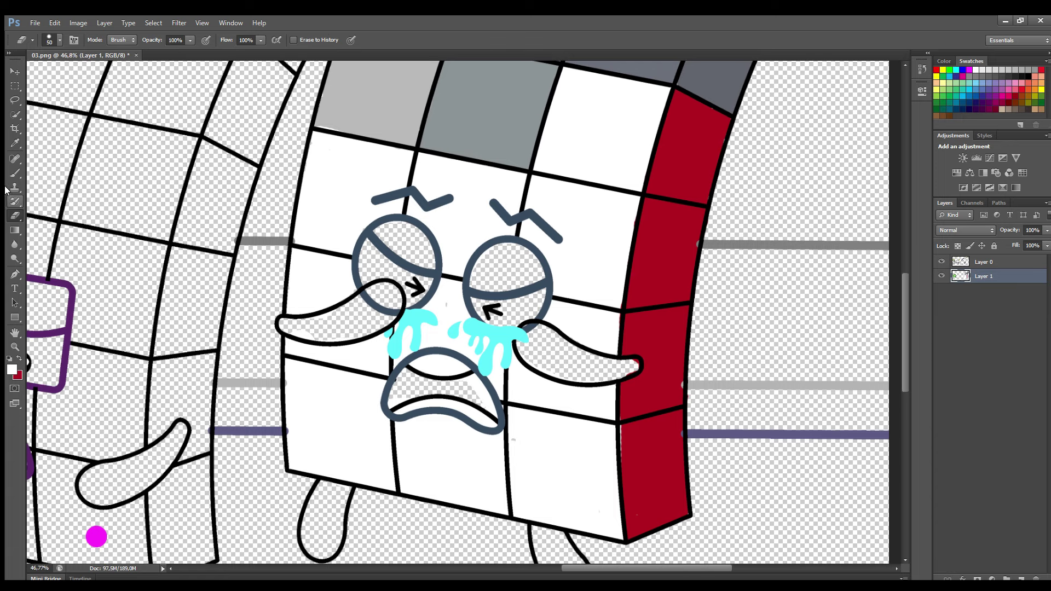
{"action": "key", "text": "b"}
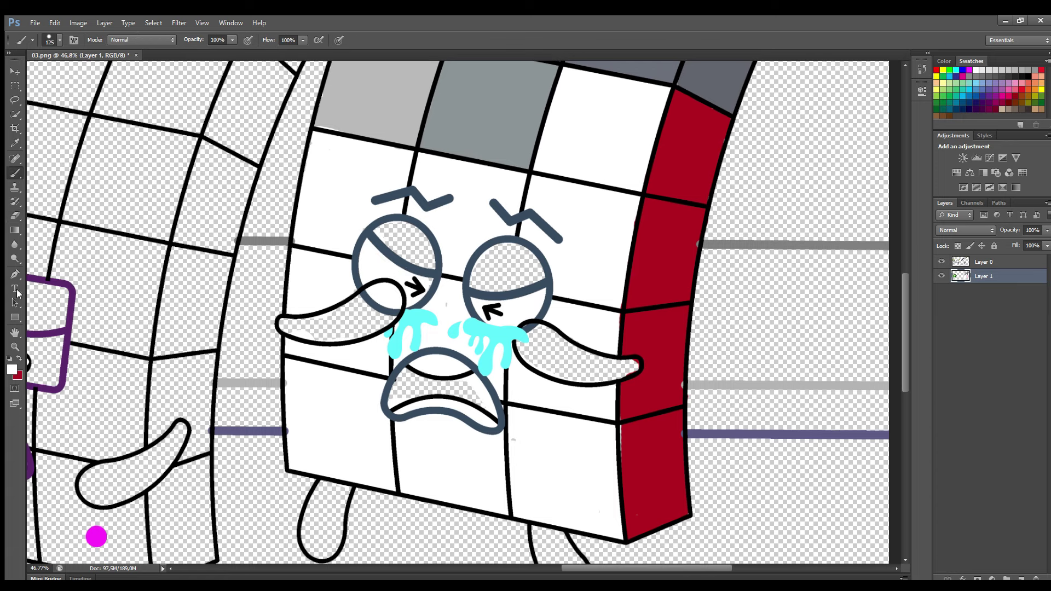
{"action": "left_click", "coordinate": [386, 239], "text": "alt"}
{"action": "key", "text": "bracketleft"}
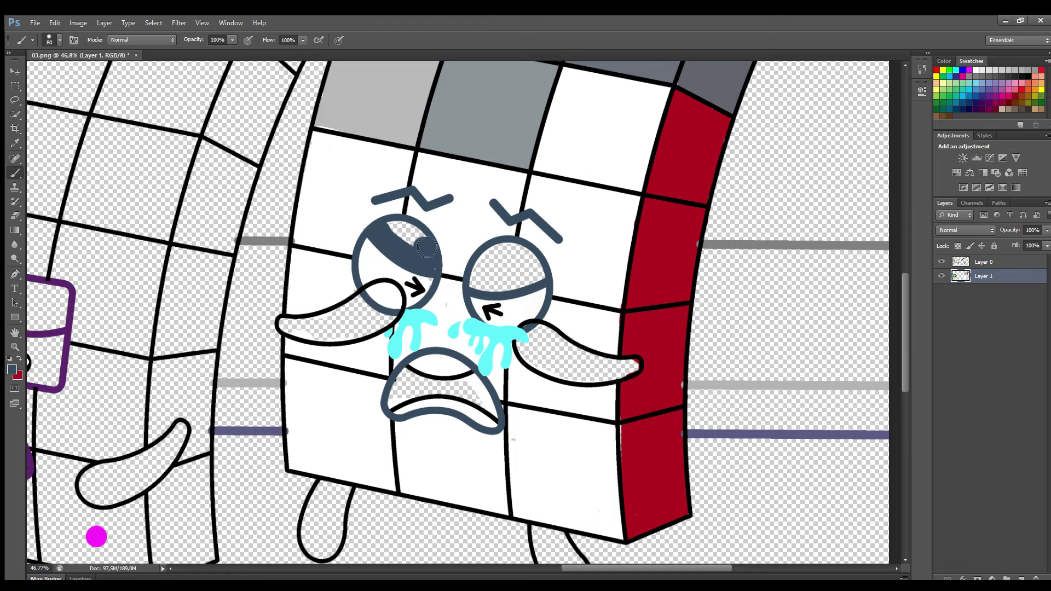
{"action": "mouse_move", "coordinate": [536, 286]}
{"action": "left_mouse_down"}
{"action": "mouse_move", "coordinate": [484, 265]}
{"action": "mouse_move", "coordinate": [527, 259]}
{"action": "left_mouse_up"}
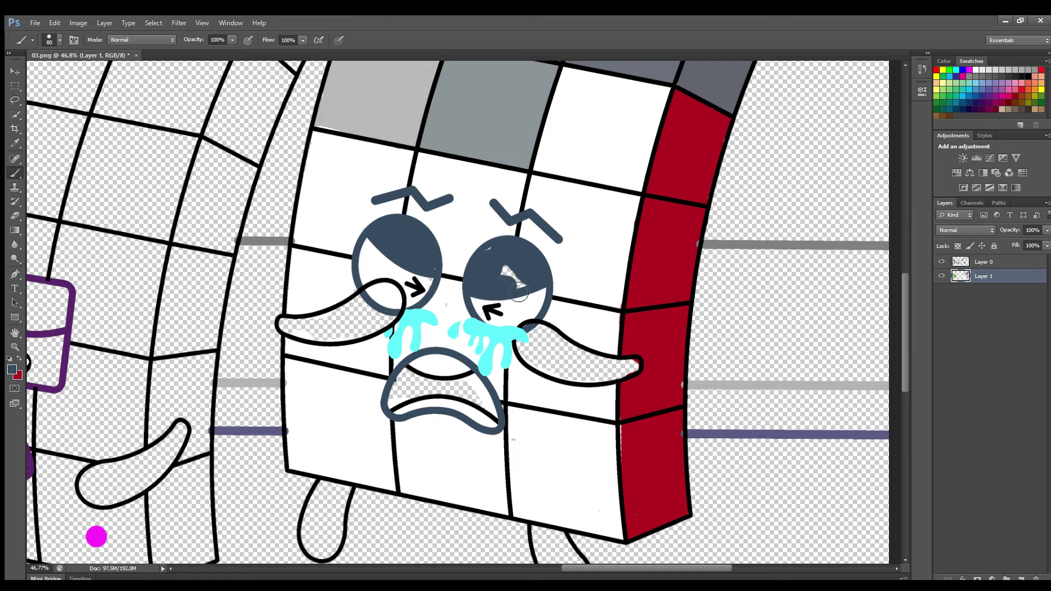
Fill the crying character's arms and legs with the same slate blue
{"action": "mouse_move", "coordinate": [309, 327]}
{"action": "left_mouse_down"}
{"action": "mouse_move", "coordinate": [323, 334]}
{"action": "mouse_move", "coordinate": [394, 318]}
{"action": "left_mouse_up"}
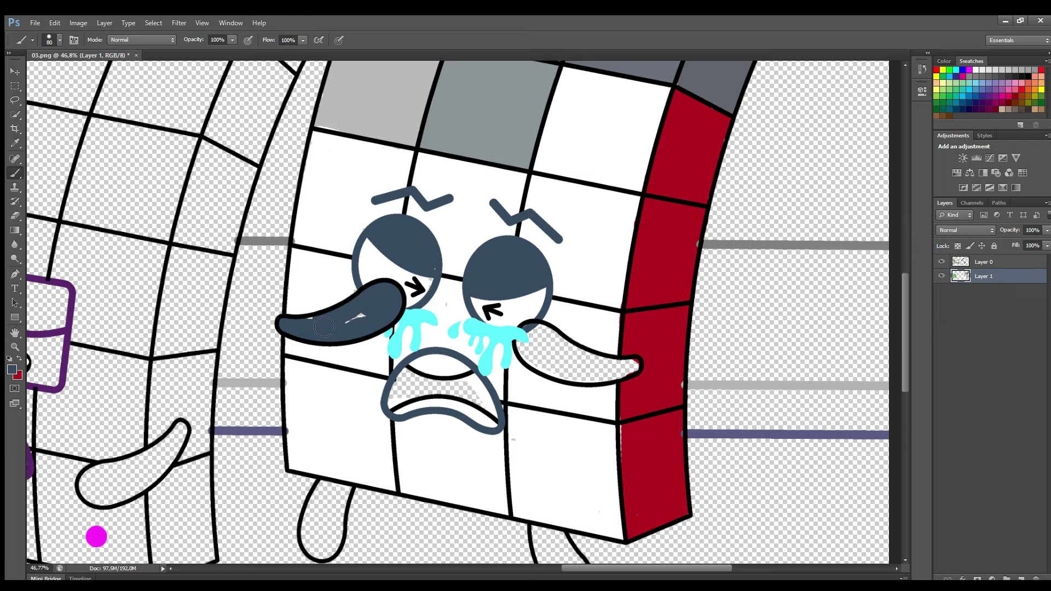
{"action": "mouse_move", "coordinate": [540, 340]}
{"action": "left_mouse_down"}
{"action": "mouse_move", "coordinate": [572, 380]}
{"action": "mouse_move", "coordinate": [620, 376]}
{"action": "mouse_move", "coordinate": [540, 337]}
{"action": "left_mouse_up"}
{"action": "scroll", "coordinate": [602, 383], "scroll_direction": "down", "scroll_amount": 3}
{"action": "mouse_move", "coordinate": [329, 398]}
{"action": "left_mouse_down"}
{"action": "mouse_move", "coordinate": [309, 436]}
{"action": "mouse_move", "coordinate": [335, 465]}
{"action": "left_mouse_up"}
{"action": "mouse_move", "coordinate": [551, 448]}
{"action": "left_mouse_down"}
{"action": "mouse_move", "coordinate": [554, 485]}
{"action": "mouse_move", "coordinate": [557, 452]}
{"action": "left_mouse_up"}
Sample black from the line art and fill the inside of the crying character's mouth with a smaller brush
{"action": "key", "text": "bracketleft"}
{"action": "key", "text": "bracketleft"}
{"action": "key", "text": "bracketleft"}
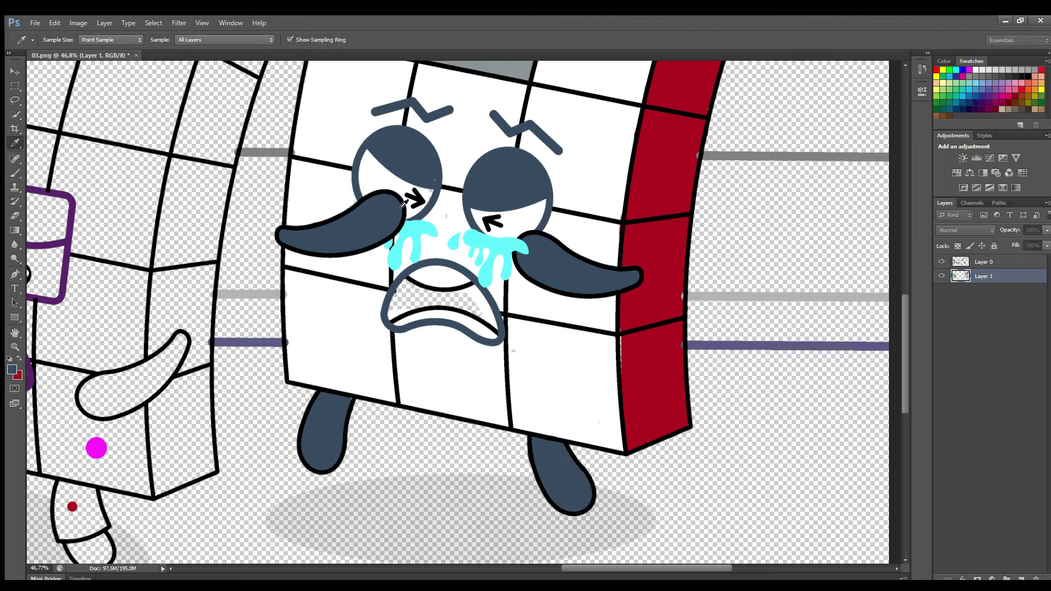
{"action": "left_click", "coordinate": [403, 286], "text": "alt"}
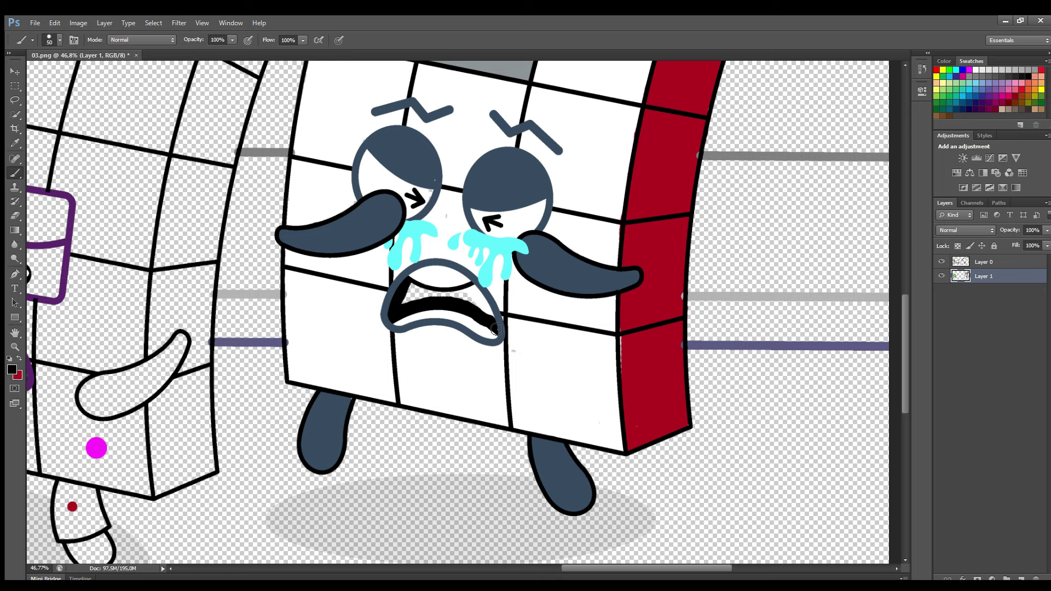
{"action": "left_click", "coordinate": [479, 331], "text": "alt"}
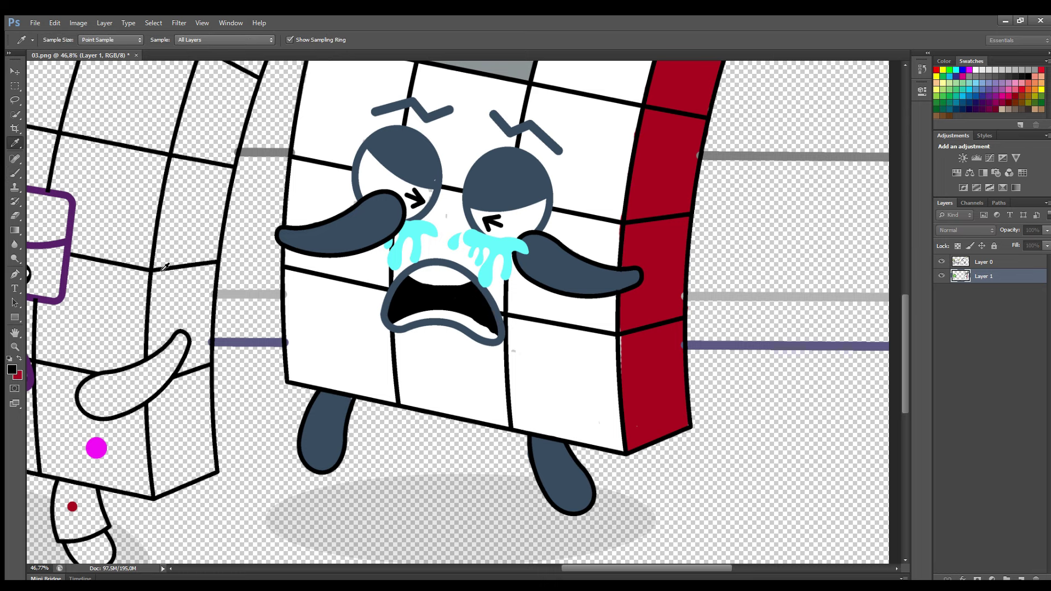
Fill the first two columns in the top three rows of the purple-eyed character with white
{"action": "left_click_drag", "start_coordinate": [588, 568], "coordinate": [501, 568]}
{"action": "left_click_drag", "start_coordinate": [904, 371], "coordinate": [905, 295]}
{"action": "key", "text": "bracketright"}
{"action": "key", "text": "bracketright"}
{"action": "key", "text": "bracketright"}
{"action": "mouse_move", "coordinate": [431, 94]}
{"action": "left_mouse_down"}
{"action": "mouse_move", "coordinate": [312, 368]}
{"action": "mouse_move", "coordinate": [495, 436]}
{"action": "mouse_move", "coordinate": [591, 136]}
{"action": "mouse_move", "coordinate": [446, 112]}
{"action": "mouse_move", "coordinate": [387, 253]}
{"action": "mouse_move", "coordinate": [429, 403]}
{"action": "mouse_move", "coordinate": [482, 403]}
{"action": "mouse_move", "coordinate": [569, 198]}
{"action": "mouse_move", "coordinate": [453, 159]}
{"action": "mouse_move", "coordinate": [486, 361]}
{"action": "mouse_move", "coordinate": [504, 286]}
{"action": "mouse_move", "coordinate": [462, 201]}
{"action": "mouse_move", "coordinate": [438, 241]}
{"action": "left_mouse_up"}
{"action": "key", "text": "bracketright"}
{"action": "key", "text": "bracketright"}
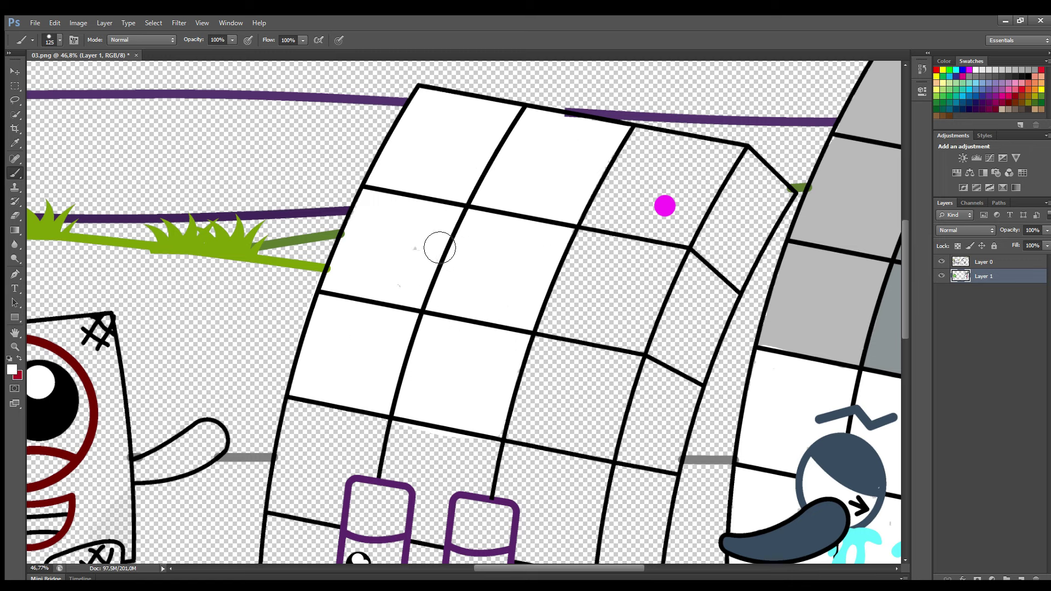
Sample the magenta dot, fill the third column's top three blocks, and paint the adjoining side faces a slightly darker magenta
{"action": "left_click", "coordinate": [665, 205], "text": "alt"}
{"action": "mouse_move", "coordinate": [646, 140]}
{"action": "left_mouse_down"}
{"action": "mouse_move", "coordinate": [602, 254]}
{"action": "mouse_move", "coordinate": [555, 323]}
{"action": "mouse_move", "coordinate": [536, 441]}
{"action": "mouse_move", "coordinate": [608, 441]}
{"action": "mouse_move", "coordinate": [739, 156]}
{"action": "mouse_move", "coordinate": [706, 163]}
{"action": "mouse_move", "coordinate": [580, 416]}
{"action": "mouse_move", "coordinate": [625, 247]}
{"action": "mouse_move", "coordinate": [580, 399]}
{"action": "left_mouse_up"}
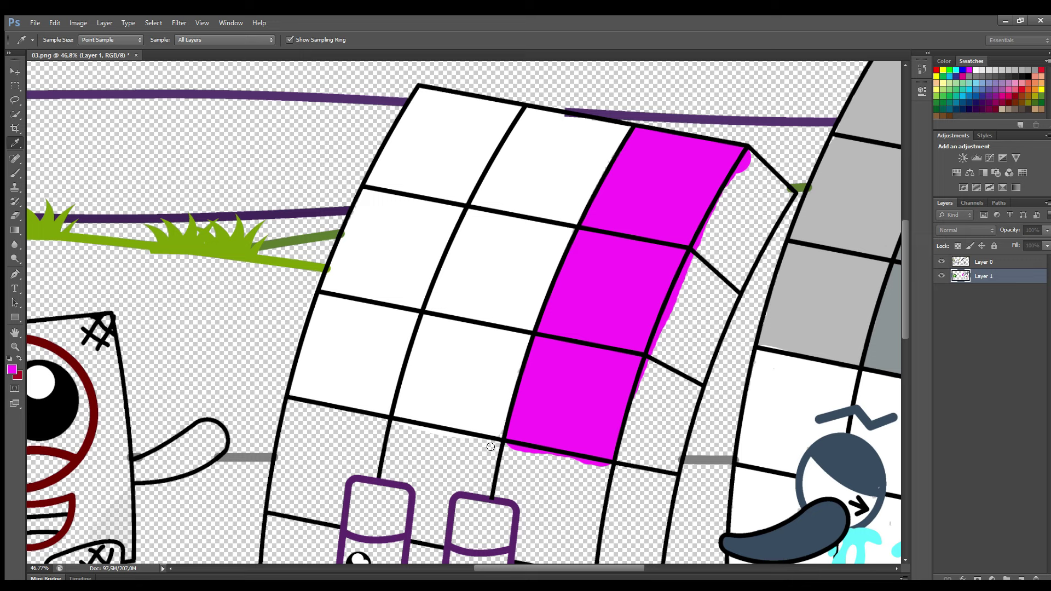
{"action": "key", "text": "bracketleft"}
{"action": "key", "text": "bracketleft"}
{"action": "mouse_move", "coordinate": [755, 156]}
{"action": "left_mouse_down"}
{"action": "mouse_move", "coordinate": [635, 456]}
{"action": "mouse_move", "coordinate": [703, 378]}
{"action": "left_mouse_up"}
{"action": "key", "text": "ctrl+z"}
{"action": "mouse_move", "coordinate": [671, 462]}
{"action": "left_mouse_down"}
{"action": "mouse_move", "coordinate": [665, 451]}
{"action": "mouse_move", "coordinate": [706, 351]}
{"action": "mouse_move", "coordinate": [776, 223]}
{"action": "mouse_move", "coordinate": [766, 180]}
{"action": "mouse_move", "coordinate": [651, 444]}
{"action": "mouse_move", "coordinate": [736, 247]}
{"action": "mouse_move", "coordinate": [666, 395]}
{"action": "left_mouse_up"}
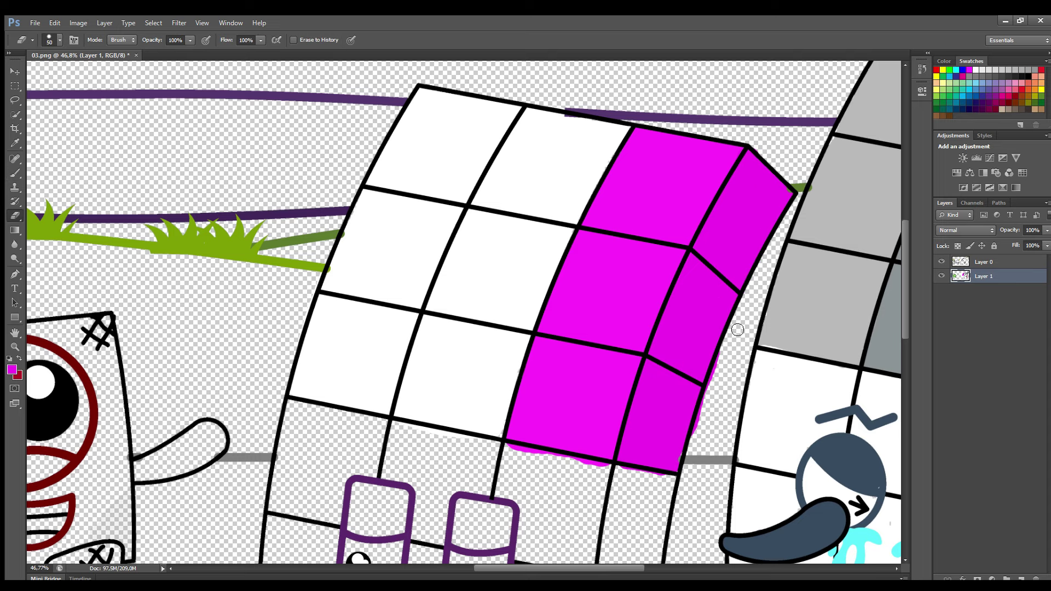
Fill the purple-eyed character's lower side faces with the darker magenta and switch to the Eraser for the spill
{"action": "key", "text": "b"}
{"action": "scroll", "coordinate": [809, 270], "scroll_direction": "down", "scroll_amount": 6}
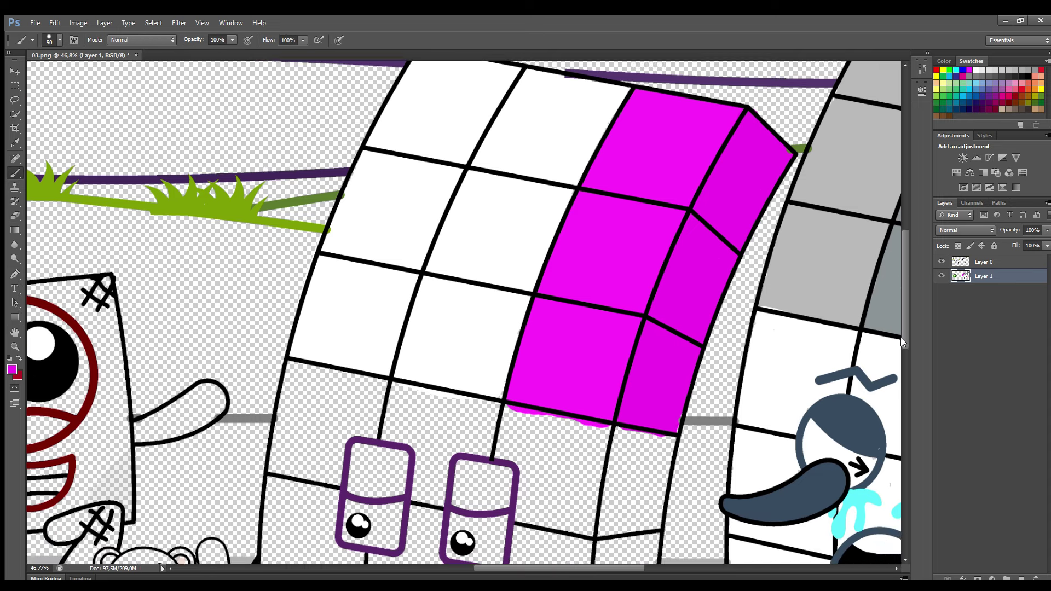
{"action": "mouse_move", "coordinate": [629, 169]}
{"action": "left_mouse_down"}
{"action": "mouse_move", "coordinate": [608, 321]}
{"action": "mouse_move", "coordinate": [609, 365]}
{"action": "mouse_move", "coordinate": [638, 356]}
{"action": "mouse_move", "coordinate": [612, 423]}
{"action": "mouse_move", "coordinate": [608, 506]}
{"action": "mouse_move", "coordinate": [656, 484]}
{"action": "mouse_move", "coordinate": [658, 331]}
{"action": "mouse_move", "coordinate": [679, 163]}
{"action": "mouse_move", "coordinate": [628, 280]}
{"action": "mouse_move", "coordinate": [649, 181]}
{"action": "left_mouse_up"}
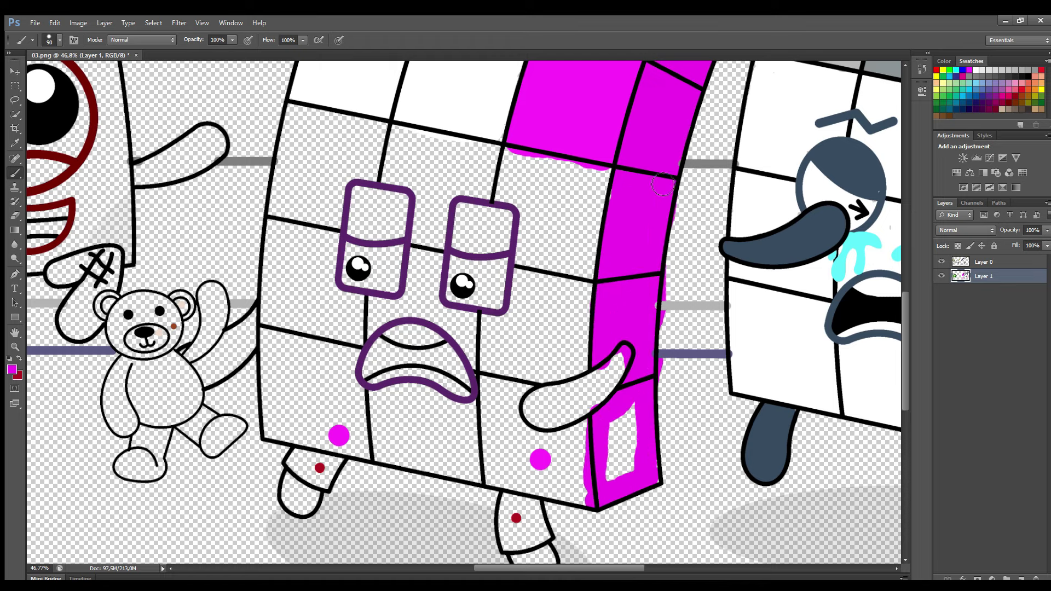
{"action": "mouse_move", "coordinate": [617, 421]}
{"action": "left_mouse_down"}
{"action": "mouse_move", "coordinate": [621, 471]}
{"action": "mouse_move", "coordinate": [616, 455]}
{"action": "left_mouse_up"}
{"action": "key", "text": "e"}
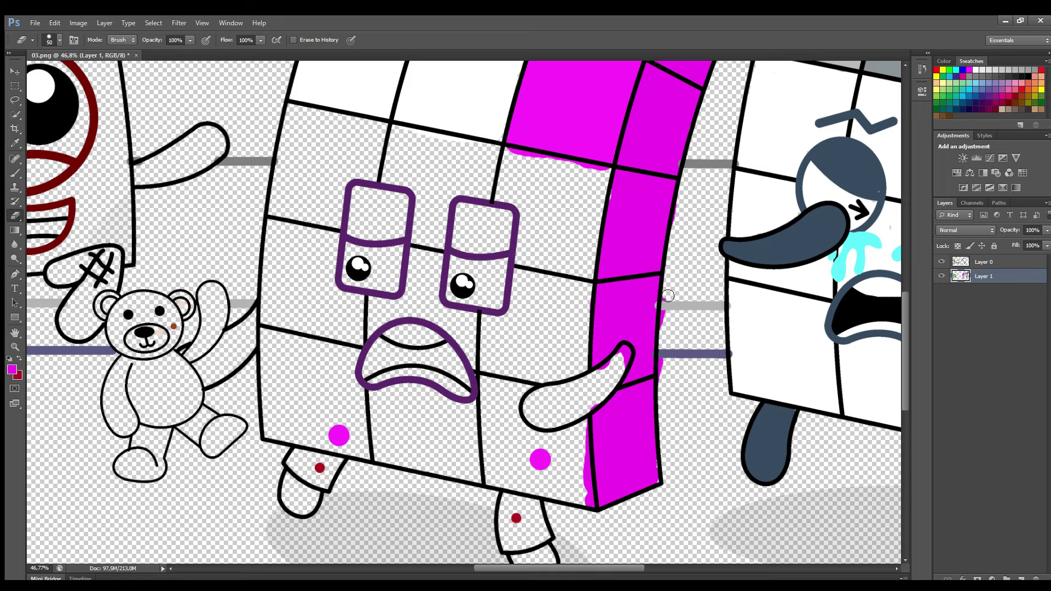
Fill the lower third-column blocks and the bottom row with bright magenta, working around the eye, mouth and arm
{"action": "mouse_move", "coordinate": [506, 156]}
{"action": "left_mouse_down"}
{"action": "mouse_move", "coordinate": [508, 206]}
{"action": "mouse_move", "coordinate": [539, 248]}
{"action": "mouse_move", "coordinate": [523, 297]}
{"action": "mouse_move", "coordinate": [490, 334]}
{"action": "mouse_move", "coordinate": [496, 482]}
{"action": "mouse_move", "coordinate": [575, 502]}
{"action": "mouse_move", "coordinate": [591, 491]}
{"action": "mouse_move", "coordinate": [592, 437]}
{"action": "mouse_move", "coordinate": [538, 444]}
{"action": "mouse_move", "coordinate": [550, 384]}
{"action": "mouse_move", "coordinate": [587, 358]}
{"action": "mouse_move", "coordinate": [603, 199]}
{"action": "mouse_move", "coordinate": [554, 169]}
{"action": "mouse_move", "coordinate": [590, 188]}
{"action": "mouse_move", "coordinate": [525, 192]}
{"action": "mouse_move", "coordinate": [552, 215]}
{"action": "mouse_move", "coordinate": [577, 272]}
{"action": "mouse_move", "coordinate": [555, 374]}
{"action": "mouse_move", "coordinate": [563, 248]}
{"action": "mouse_move", "coordinate": [540, 285]}
{"action": "mouse_move", "coordinate": [518, 400]}
{"action": "mouse_move", "coordinate": [530, 461]}
{"action": "left_mouse_up"}
{"action": "key", "text": "b"}
{"action": "key", "text": "bracketright"}
{"action": "mouse_move", "coordinate": [493, 403]}
{"action": "left_mouse_down"}
{"action": "mouse_move", "coordinate": [374, 407]}
{"action": "mouse_move", "coordinate": [360, 366]}
{"action": "mouse_move", "coordinate": [280, 343]}
{"action": "mouse_move", "coordinate": [283, 438]}
{"action": "mouse_move", "coordinate": [487, 480]}
{"action": "mouse_move", "coordinate": [429, 469]}
{"action": "mouse_move", "coordinate": [484, 466]}
{"action": "mouse_move", "coordinate": [469, 454]}
{"action": "mouse_move", "coordinate": [330, 434]}
{"action": "mouse_move", "coordinate": [301, 385]}
{"action": "mouse_move", "coordinate": [340, 380]}
{"action": "mouse_move", "coordinate": [474, 445]}
{"action": "left_mouse_up"}
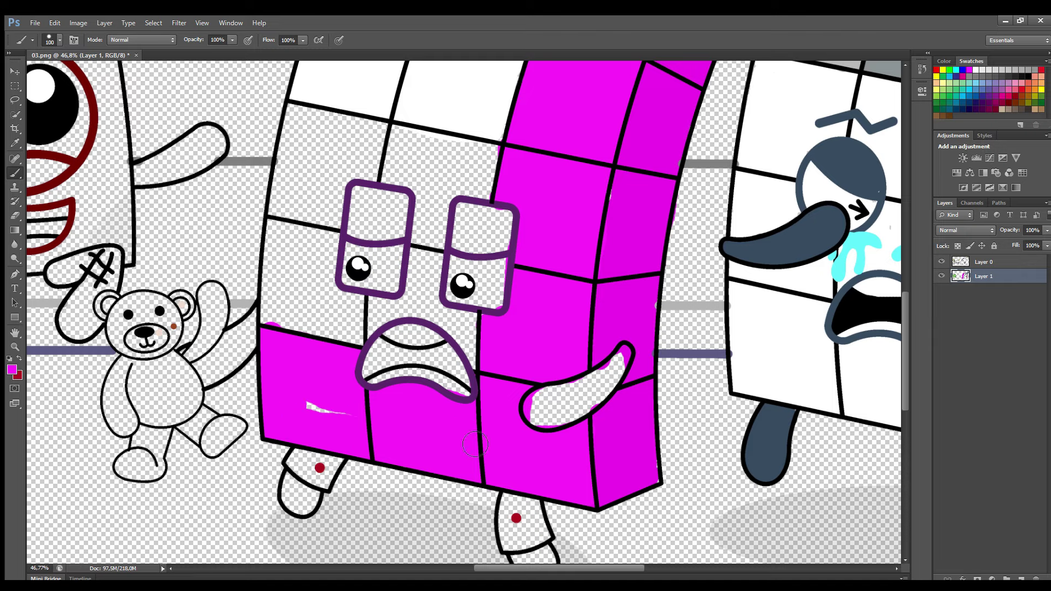
Fill the remaining face blocks white on Layer 1 and paint both upper eyelids with purple sampled from the eye outline
{"action": "left_click", "coordinate": [329, 88], "text": "alt"}
{"action": "mouse_move", "coordinate": [298, 106]}
{"action": "left_mouse_down"}
{"action": "mouse_move", "coordinate": [271, 241]}
{"action": "mouse_move", "coordinate": [277, 300]}
{"action": "mouse_move", "coordinate": [346, 335]}
{"action": "mouse_move", "coordinate": [438, 329]}
{"action": "mouse_move", "coordinate": [470, 360]}
{"action": "mouse_move", "coordinate": [460, 391]}
{"action": "mouse_move", "coordinate": [377, 375]}
{"action": "mouse_move", "coordinate": [492, 298]}
{"action": "mouse_move", "coordinate": [466, 272]}
{"action": "mouse_move", "coordinate": [347, 310]}
{"action": "mouse_move", "coordinate": [427, 290]}
{"action": "mouse_move", "coordinate": [383, 257]}
{"action": "mouse_move", "coordinate": [333, 242]}
{"action": "mouse_move", "coordinate": [433, 181]}
{"action": "mouse_move", "coordinate": [487, 202]}
{"action": "mouse_move", "coordinate": [497, 183]}
{"action": "mouse_move", "coordinate": [482, 151]}
{"action": "mouse_move", "coordinate": [339, 123]}
{"action": "mouse_move", "coordinate": [319, 171]}
{"action": "mouse_move", "coordinate": [402, 154]}
{"action": "mouse_move", "coordinate": [460, 193]}
{"action": "left_mouse_up"}
{"action": "left_click", "coordinate": [389, 187], "text": "alt"}
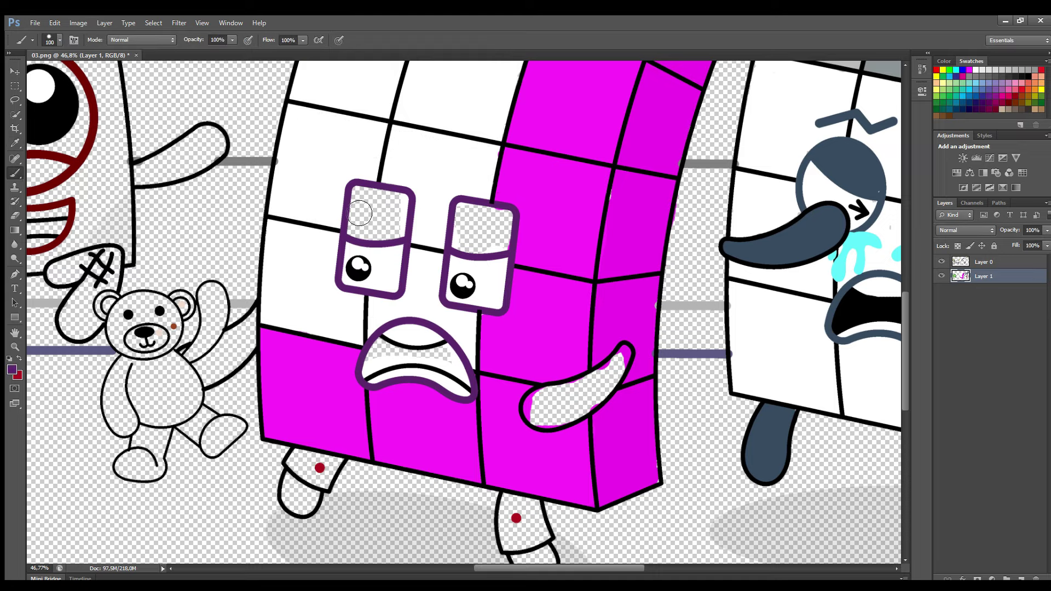
{"action": "mouse_move", "coordinate": [366, 204]}
{"action": "left_mouse_down"}
{"action": "mouse_move", "coordinate": [363, 236]}
{"action": "mouse_move", "coordinate": [395, 240]}
{"action": "mouse_move", "coordinate": [380, 207]}
{"action": "left_mouse_up"}
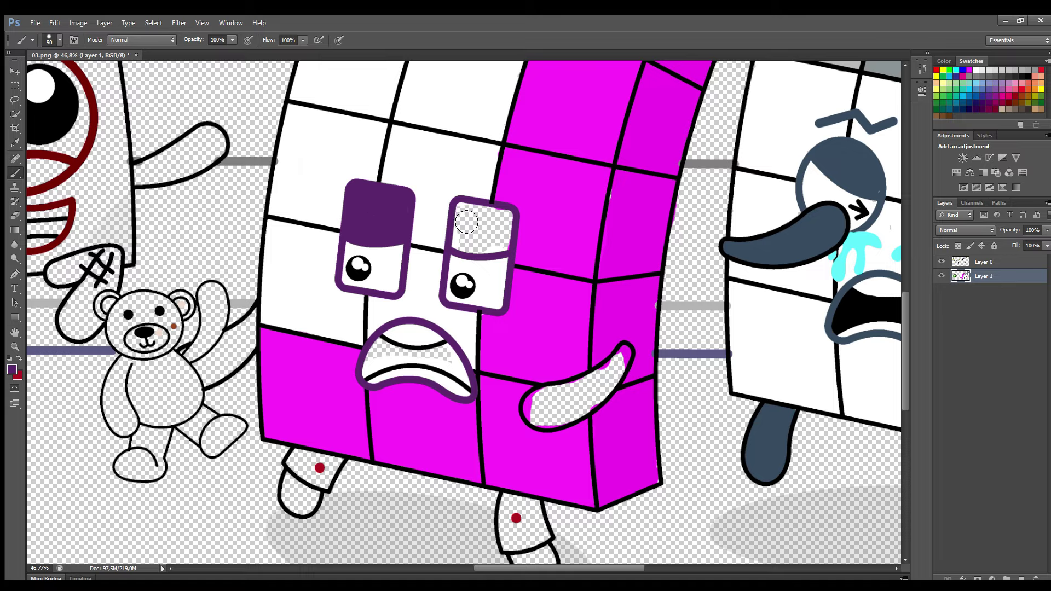
{"action": "mouse_move", "coordinate": [466, 221]}
{"action": "left_mouse_down"}
{"action": "mouse_move", "coordinate": [466, 244]}
{"action": "mouse_move", "coordinate": [507, 251]}
{"action": "mouse_move", "coordinate": [510, 226]}
{"action": "mouse_move", "coordinate": [484, 220]}
{"action": "mouse_move", "coordinate": [511, 224]}
{"action": "mouse_move", "coordinate": [486, 229]}
{"action": "left_mouse_up"}
{"action": "key", "text": "alt+bracketright"}
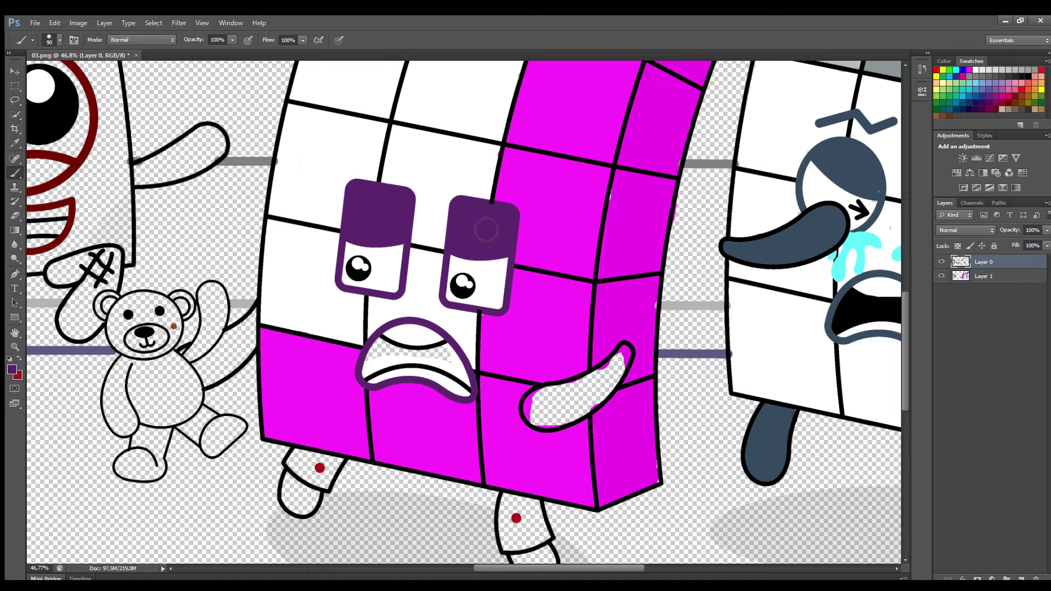
{"action": "left_click", "coordinate": [949, 276]}
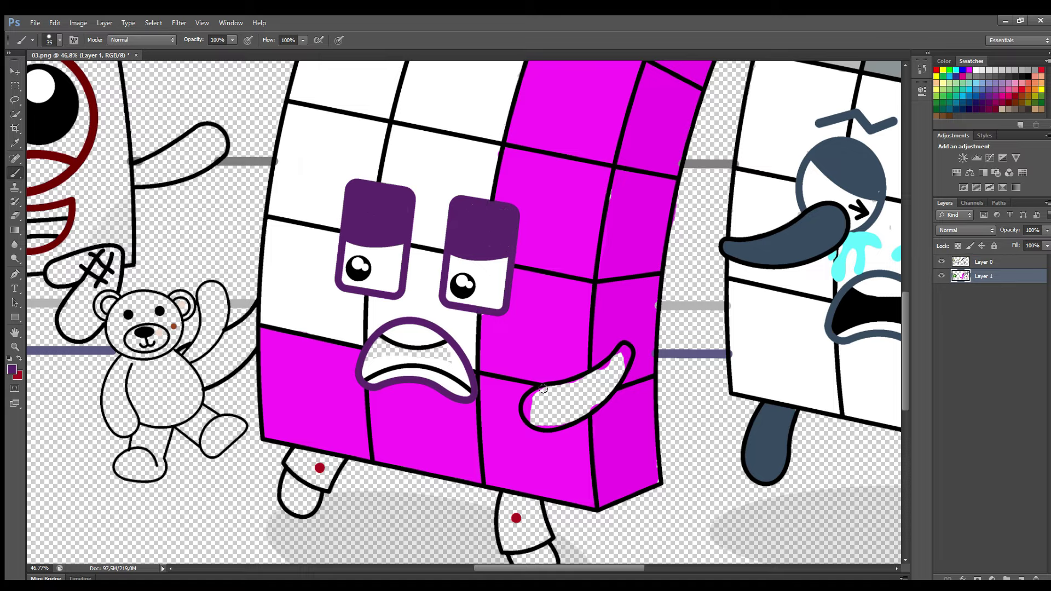
Paint the magenta character's arms and feet purple, using a smaller brush around the bear and the outlines
{"action": "key", "text": "bracketleft"}
{"action": "key", "text": "bracketleft"}
{"action": "key", "text": "bracketleft"}
{"action": "mouse_move", "coordinate": [629, 372]}
{"action": "left_mouse_down"}
{"action": "mouse_move", "coordinate": [618, 361]}
{"action": "mouse_move", "coordinate": [580, 407]}
{"action": "mouse_move", "coordinate": [542, 421]}
{"action": "mouse_move", "coordinate": [597, 385]}
{"action": "left_mouse_up"}
{"action": "mouse_move", "coordinate": [256, 316]}
{"action": "left_mouse_down"}
{"action": "mouse_move", "coordinate": [242, 361]}
{"action": "mouse_move", "coordinate": [214, 385]}
{"action": "mouse_move", "coordinate": [211, 362]}
{"action": "mouse_move", "coordinate": [241, 331]}
{"action": "mouse_move", "coordinate": [220, 367]}
{"action": "left_mouse_up"}
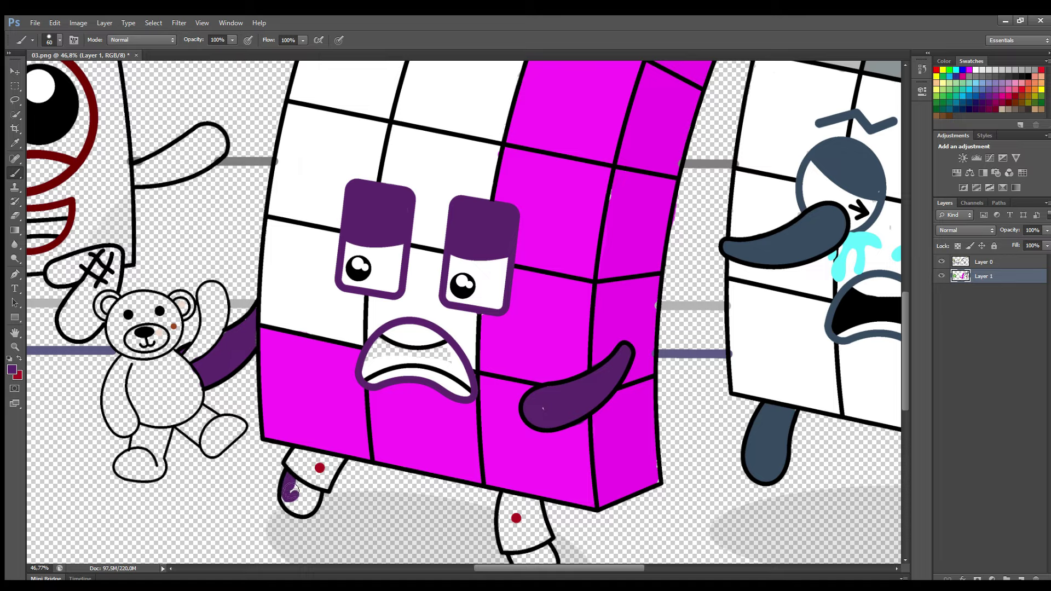
{"action": "left_click_drag", "start_coordinate": [291, 492], "coordinate": [311, 509]}
{"action": "left_click_drag", "start_coordinate": [903, 398], "coordinate": [905, 410]}
{"action": "mouse_move", "coordinate": [517, 499]}
{"action": "left_mouse_down"}
{"action": "mouse_move", "coordinate": [549, 513]}
{"action": "mouse_move", "coordinate": [551, 499]}
{"action": "mouse_move", "coordinate": [546, 520]}
{"action": "left_mouse_up"}
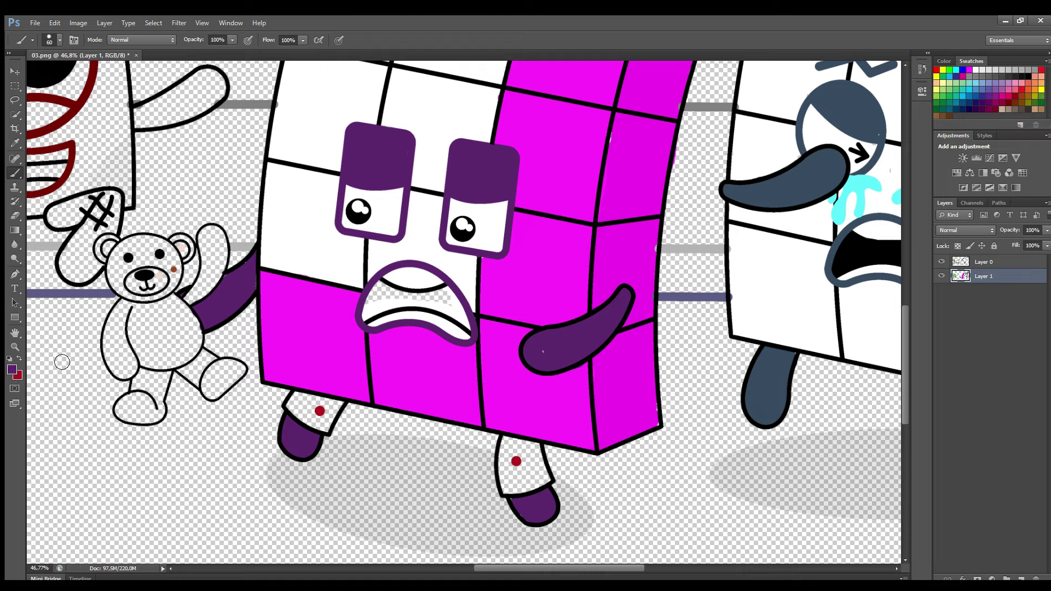
Sample the dark red dot and fill both trouser legs of the magenta character
{"action": "left_click", "coordinate": [319, 411], "text": "alt"}
{"action": "mouse_move", "coordinate": [293, 407]}
{"action": "left_mouse_down"}
{"action": "mouse_move", "coordinate": [327, 428]}
{"action": "mouse_move", "coordinate": [336, 413]}
{"action": "mouse_move", "coordinate": [302, 404]}
{"action": "left_mouse_up"}
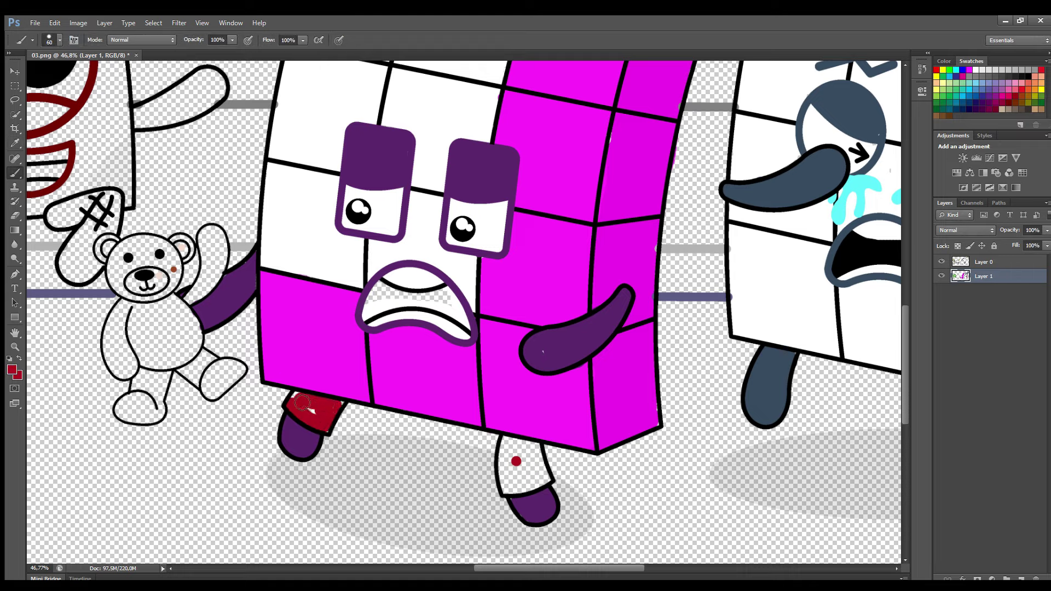
{"action": "key", "text": "bracketright"}
{"action": "mouse_move", "coordinate": [504, 457]}
{"action": "left_mouse_down"}
{"action": "mouse_move", "coordinate": [507, 491]}
{"action": "mouse_move", "coordinate": [550, 481]}
{"action": "mouse_move", "coordinate": [537, 452]}
{"action": "mouse_move", "coordinate": [516, 444]}
{"action": "mouse_move", "coordinate": [515, 481]}
{"action": "mouse_move", "coordinate": [534, 458]}
{"action": "mouse_move", "coordinate": [517, 487]}
{"action": "left_mouse_up"}
{"action": "key", "text": "bracketright"}
{"action": "key", "text": "bracketright"}
{"action": "key", "text": "bracketright"}
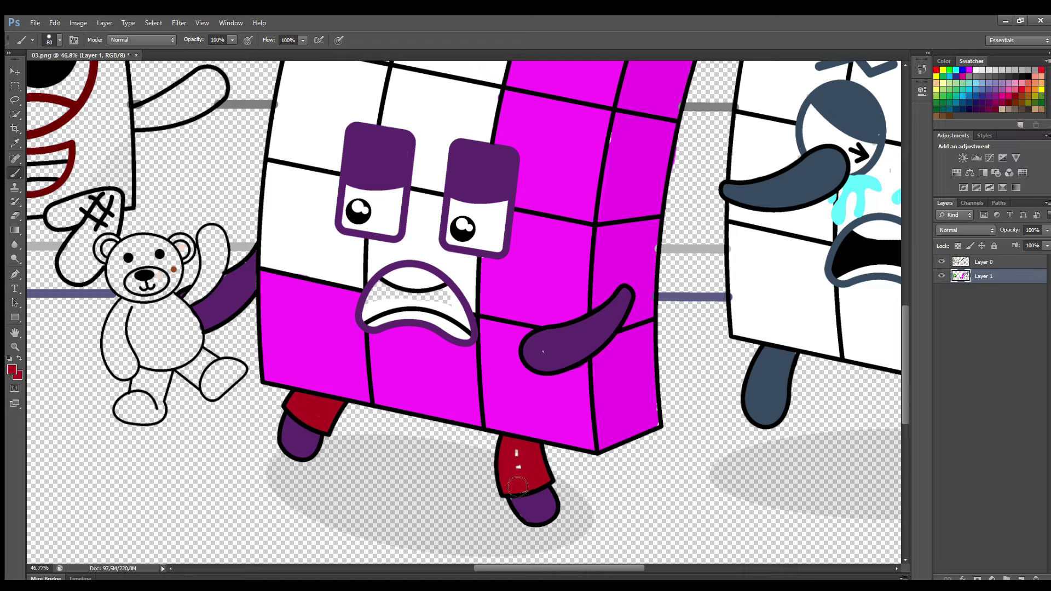
Sample the pale pink on the teddy bear and fill its muzzle and inner ears
{"action": "key", "text": "i"}
{"action": "left_click", "coordinate": [126, 284]}
{"action": "key", "text": "b"}
{"action": "left_click_drag", "start_coordinate": [131, 284], "coordinate": [163, 286]}
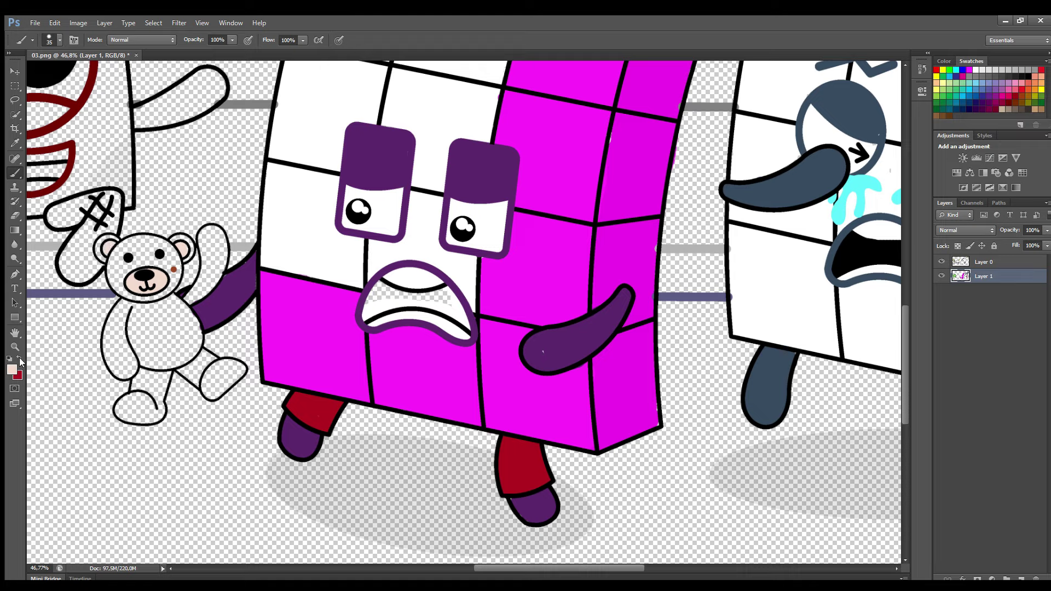
Sample the bear's brown dot, add a new layer beneath Layer 1, and paint the bear's head and raised arm on it
{"action": "key", "text": "i"}
{"action": "left_click", "coordinate": [174, 269]}
{"action": "key", "text": "b"}
{"action": "left_click", "coordinate": [1021, 578]}
{"action": "key", "text": "bracketright"}
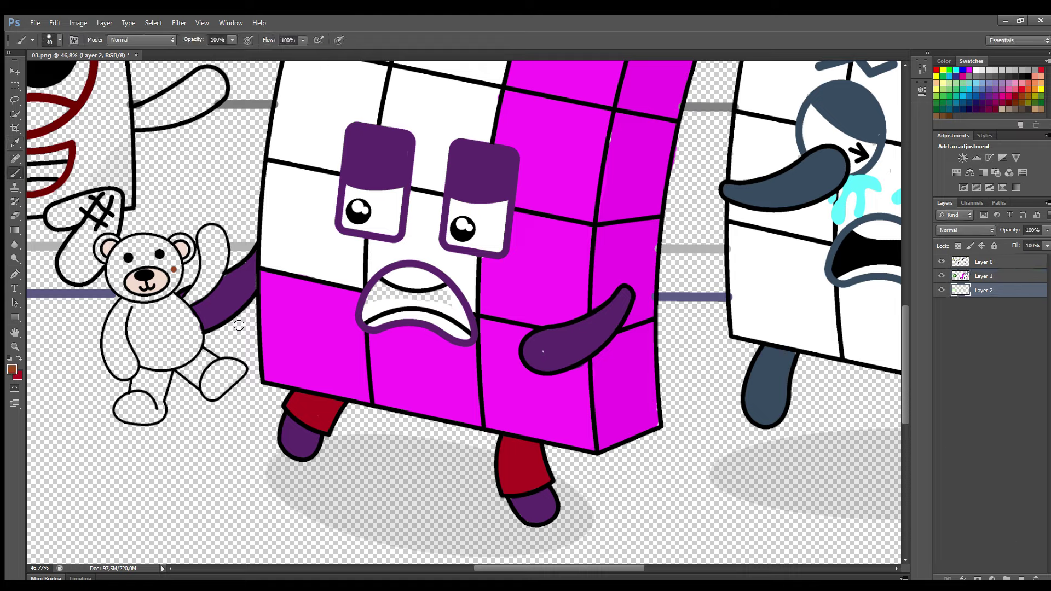
{"action": "mouse_move", "coordinate": [140, 300]}
{"action": "left_mouse_down"}
{"action": "mouse_move", "coordinate": [123, 281]}
{"action": "mouse_move", "coordinate": [127, 260]}
{"action": "mouse_move", "coordinate": [161, 253]}
{"action": "mouse_move", "coordinate": [174, 269]}
{"action": "mouse_move", "coordinate": [168, 283]}
{"action": "mouse_move", "coordinate": [179, 254]}
{"action": "left_mouse_up"}
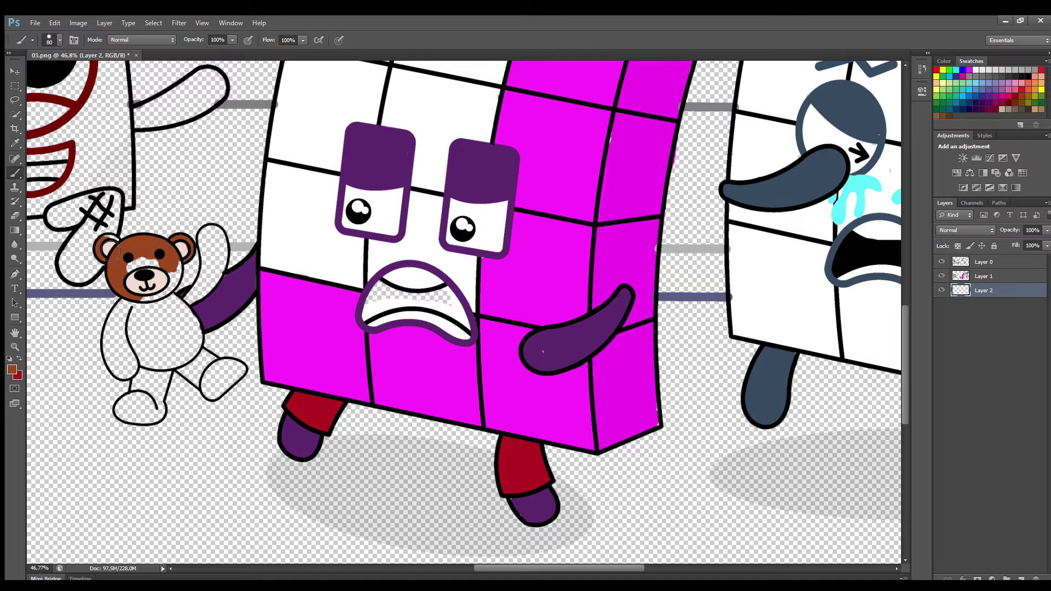
{"action": "mouse_move", "coordinate": [157, 272]}
{"action": "left_mouse_down"}
{"action": "mouse_move", "coordinate": [171, 290]}
{"action": "mouse_move", "coordinate": [145, 272]}
{"action": "mouse_move", "coordinate": [150, 303]}
{"action": "mouse_move", "coordinate": [179, 273]}
{"action": "mouse_move", "coordinate": [171, 306]}
{"action": "mouse_move", "coordinate": [196, 309]}
{"action": "mouse_move", "coordinate": [214, 241]}
{"action": "left_mouse_up"}
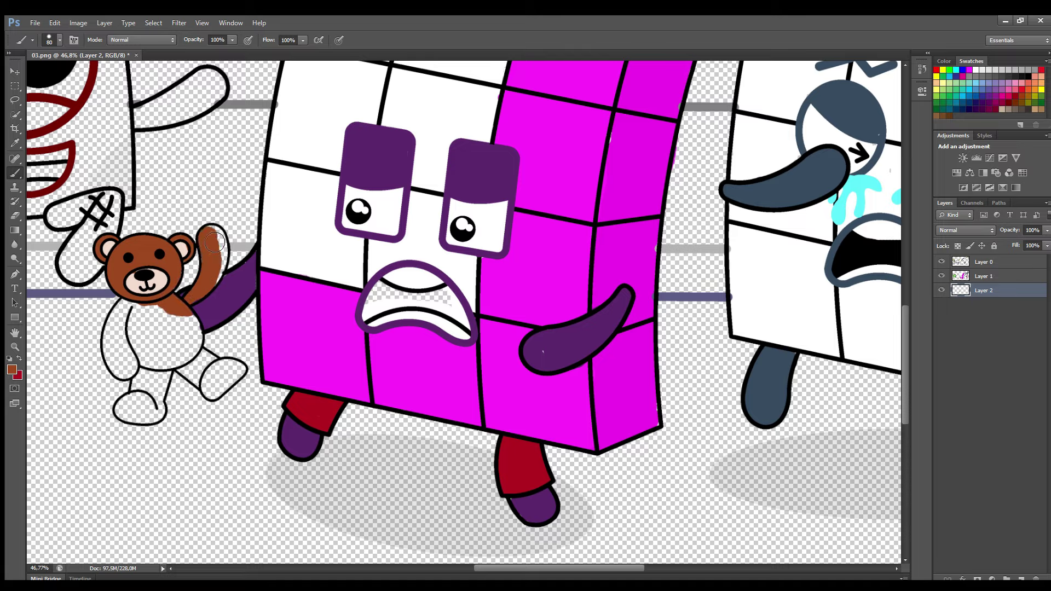
Paint the bear's body, lowered arm and legs brown, and switch to the Eraser for the edges
{"action": "mouse_move", "coordinate": [211, 308]}
{"action": "left_mouse_down"}
{"action": "mouse_move", "coordinate": [194, 353]}
{"action": "mouse_move", "coordinate": [157, 366]}
{"action": "mouse_move", "coordinate": [141, 316]}
{"action": "mouse_move", "coordinate": [170, 351]}
{"action": "mouse_move", "coordinate": [162, 392]}
{"action": "mouse_move", "coordinate": [173, 372]}
{"action": "mouse_move", "coordinate": [157, 422]}
{"action": "mouse_move", "coordinate": [134, 417]}
{"action": "mouse_move", "coordinate": [152, 408]}
{"action": "mouse_move", "coordinate": [153, 389]}
{"action": "mouse_move", "coordinate": [127, 337]}
{"action": "left_mouse_up"}
{"action": "mouse_move", "coordinate": [189, 367]}
{"action": "left_mouse_down"}
{"action": "mouse_move", "coordinate": [217, 391]}
{"action": "mouse_move", "coordinate": [233, 381]}
{"action": "mouse_move", "coordinate": [226, 378]}
{"action": "left_mouse_up"}
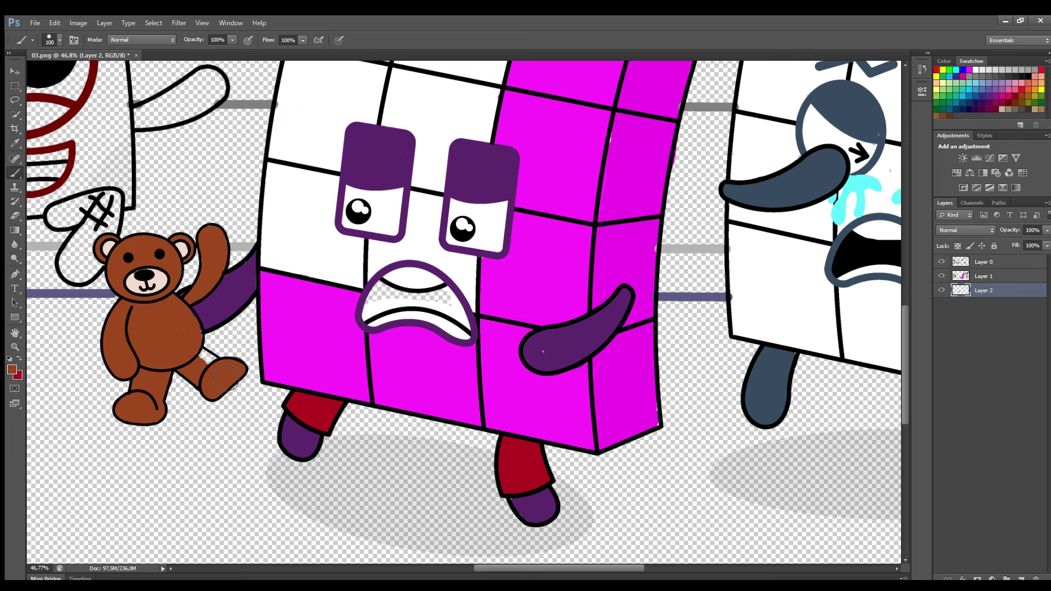
{"action": "left_click", "coordinate": [14, 218]}
Sample the bright red dot and fill the one-eyed block's front face on Layer 1 around its eye, mouth and limbs
{"action": "left_click_drag", "start_coordinate": [490, 569], "coordinate": [422, 569]}
{"action": "left_click_drag", "start_coordinate": [904, 347], "coordinate": [905, 307]}
{"action": "left_click", "coordinate": [273, 285], "text": "alt"}
{"action": "key", "text": "alt+bracketright"}
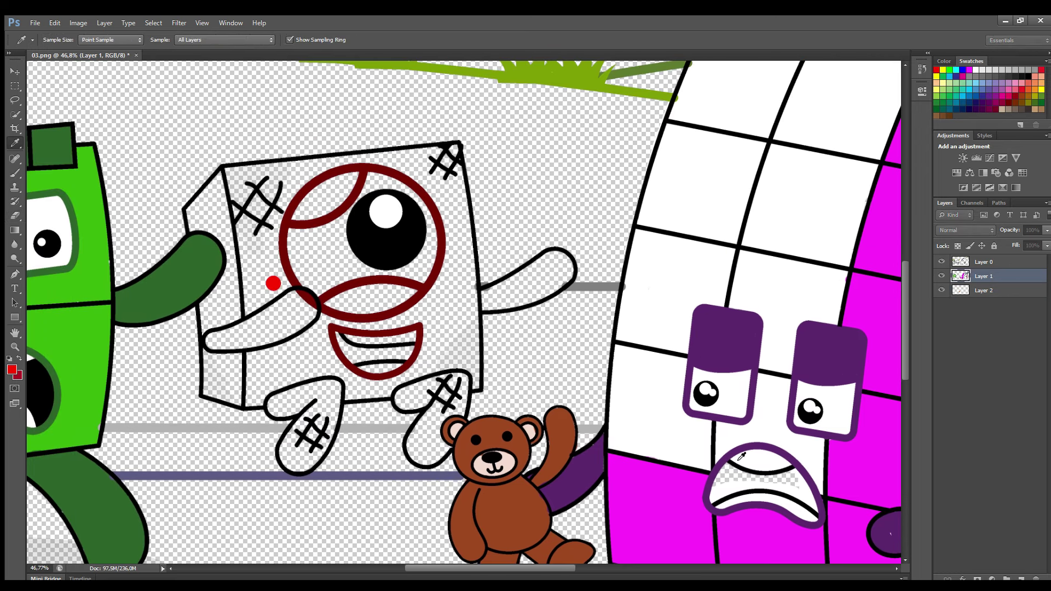
{"action": "key", "text": "b"}
{"action": "mouse_move", "coordinate": [227, 171]}
{"action": "left_mouse_down"}
{"action": "mouse_move", "coordinate": [254, 214]}
{"action": "mouse_move", "coordinate": [268, 309]}
{"action": "mouse_move", "coordinate": [300, 192]}
{"action": "mouse_move", "coordinate": [460, 152]}
{"action": "mouse_move", "coordinate": [273, 175]}
{"action": "mouse_move", "coordinate": [246, 164]}
{"action": "mouse_move", "coordinate": [260, 244]}
{"action": "left_mouse_up"}
{"action": "mouse_move", "coordinate": [454, 153]}
{"action": "left_mouse_down"}
{"action": "mouse_move", "coordinate": [477, 396]}
{"action": "mouse_move", "coordinate": [477, 357]}
{"action": "mouse_move", "coordinate": [461, 378]}
{"action": "mouse_move", "coordinate": [437, 372]}
{"action": "mouse_move", "coordinate": [401, 396]}
{"action": "mouse_move", "coordinate": [279, 387]}
{"action": "mouse_move", "coordinate": [265, 405]}
{"action": "mouse_move", "coordinate": [242, 400]}
{"action": "mouse_move", "coordinate": [311, 349]}
{"action": "mouse_move", "coordinate": [315, 372]}
{"action": "left_mouse_up"}
{"action": "mouse_move", "coordinate": [340, 334]}
{"action": "left_mouse_down"}
{"action": "mouse_move", "coordinate": [424, 320]}
{"action": "mouse_move", "coordinate": [449, 269]}
{"action": "mouse_move", "coordinate": [448, 202]}
{"action": "mouse_move", "coordinate": [459, 353]}
{"action": "mouse_move", "coordinate": [435, 307]}
{"action": "left_mouse_up"}
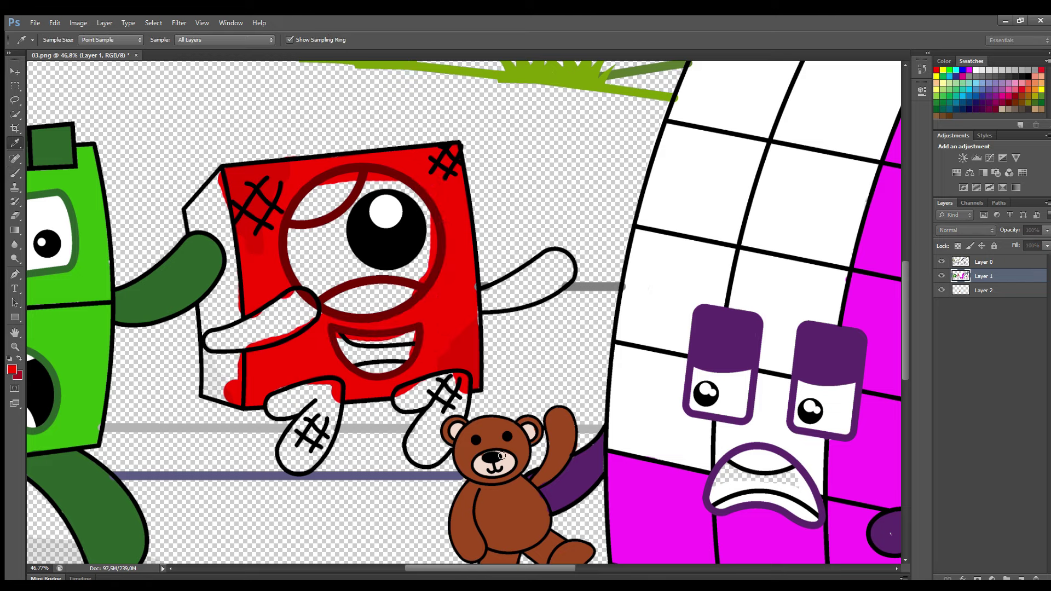
Fill the one-eyed block's side face with a slightly darker red around the green arm
{"action": "mouse_move", "coordinate": [203, 219]}
{"action": "left_mouse_down"}
{"action": "mouse_move", "coordinate": [221, 234]}
{"action": "mouse_move", "coordinate": [237, 278]}
{"action": "mouse_move", "coordinate": [212, 325]}
{"action": "mouse_move", "coordinate": [232, 404]}
{"action": "left_mouse_up"}
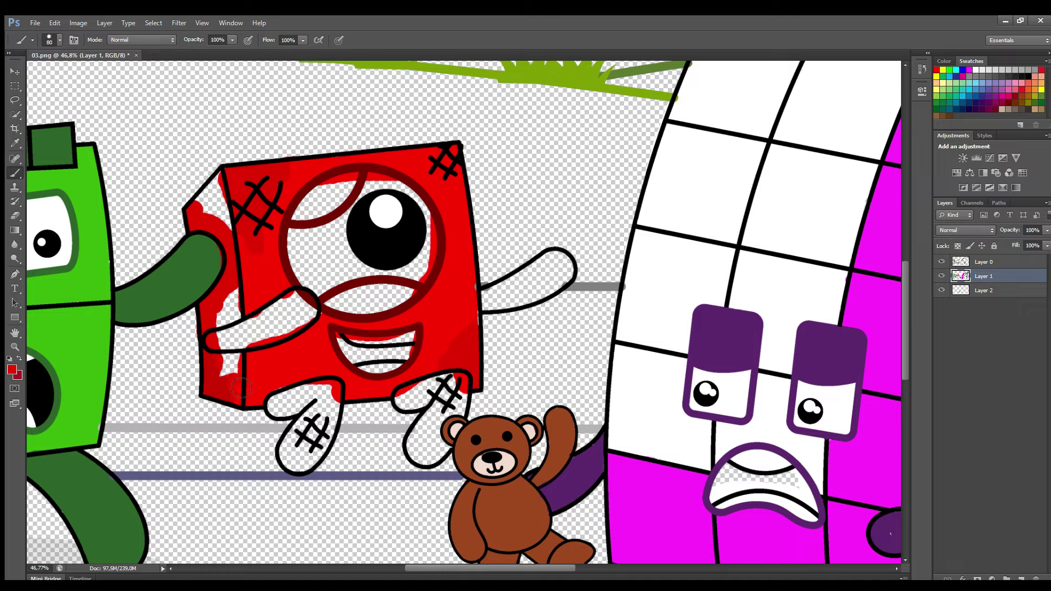
{"action": "mouse_move", "coordinate": [225, 362]}
{"action": "left_mouse_down"}
{"action": "mouse_move", "coordinate": [238, 312]}
{"action": "mouse_move", "coordinate": [222, 192]}
{"action": "left_mouse_up"}
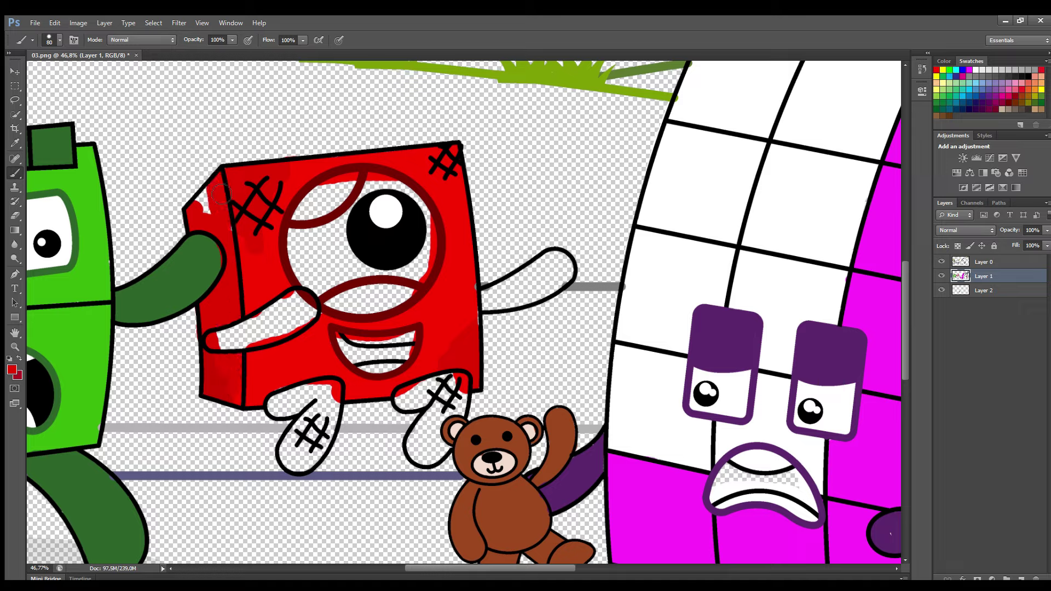
{"action": "left_click", "coordinate": [162, 286], "text": "alt"}
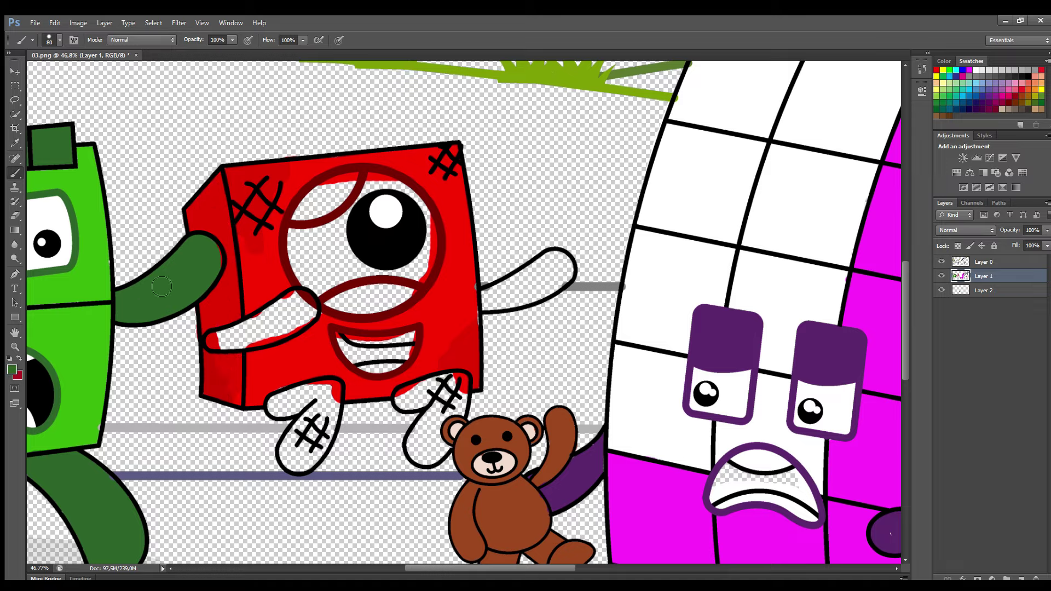
Sample the dark maroon of the eye outline and paint the red block's eyelids, arms and legs
{"action": "left_click", "coordinate": [288, 248], "text": "alt"}
{"action": "mouse_move", "coordinate": [299, 230]}
{"action": "left_mouse_down"}
{"action": "mouse_move", "coordinate": [358, 185]}
{"action": "mouse_move", "coordinate": [321, 219]}
{"action": "mouse_move", "coordinate": [334, 189]}
{"action": "left_mouse_up"}
{"action": "mouse_move", "coordinate": [337, 303]}
{"action": "left_mouse_down"}
{"action": "mouse_move", "coordinate": [416, 296]}
{"action": "mouse_move", "coordinate": [298, 308]}
{"action": "mouse_move", "coordinate": [254, 337]}
{"action": "mouse_move", "coordinate": [217, 342]}
{"action": "mouse_move", "coordinate": [307, 307]}
{"action": "left_mouse_up"}
{"action": "mouse_move", "coordinate": [488, 298]}
{"action": "left_mouse_down"}
{"action": "mouse_move", "coordinate": [494, 309]}
{"action": "mouse_move", "coordinate": [564, 273]}
{"action": "mouse_move", "coordinate": [517, 304]}
{"action": "mouse_move", "coordinate": [553, 262]}
{"action": "mouse_move", "coordinate": [525, 287]}
{"action": "left_mouse_up"}
{"action": "mouse_move", "coordinate": [406, 390]}
{"action": "left_mouse_down"}
{"action": "mouse_move", "coordinate": [447, 389]}
{"action": "mouse_move", "coordinate": [469, 398]}
{"action": "mouse_move", "coordinate": [428, 436]}
{"action": "mouse_move", "coordinate": [447, 452]}
{"action": "mouse_move", "coordinate": [424, 460]}
{"action": "mouse_move", "coordinate": [447, 397]}
{"action": "mouse_move", "coordinate": [413, 406]}
{"action": "left_mouse_up"}
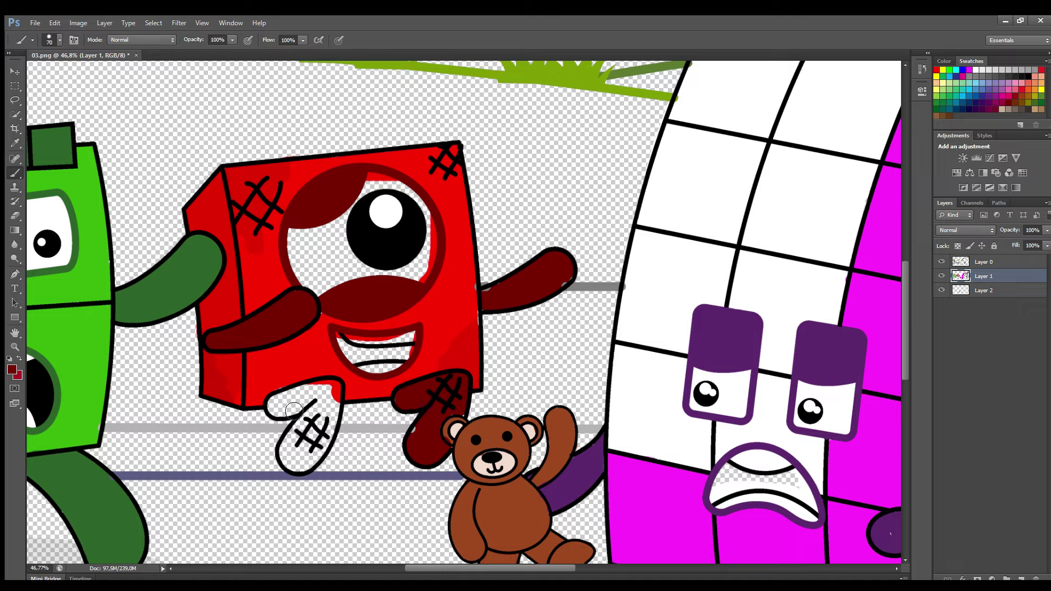
{"action": "mouse_move", "coordinate": [294, 410]}
{"action": "left_mouse_down"}
{"action": "mouse_move", "coordinate": [328, 390]}
{"action": "mouse_move", "coordinate": [323, 460]}
{"action": "mouse_move", "coordinate": [287, 454]}
{"action": "mouse_move", "coordinate": [320, 412]}
{"action": "mouse_move", "coordinate": [324, 438]}
{"action": "mouse_move", "coordinate": [304, 450]}
{"action": "left_mouse_up"}
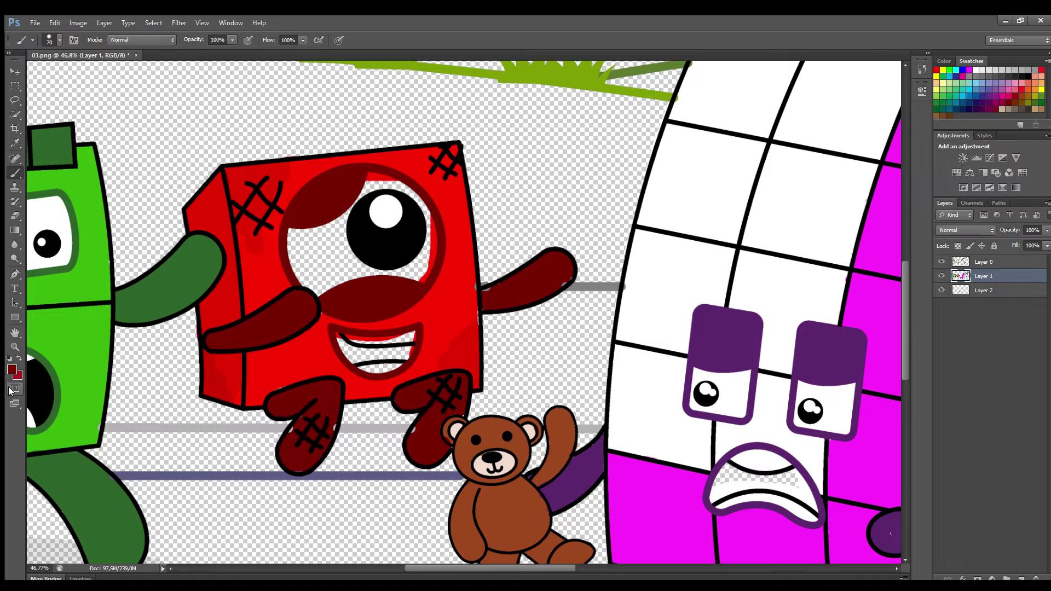
Fill the one-eyed red block's eyeball and teeth with white on Layer 1
{"action": "left_click", "coordinate": [383, 188], "text": "alt"}
{"action": "mouse_move", "coordinate": [369, 178]}
{"action": "left_mouse_down"}
{"action": "mouse_move", "coordinate": [424, 225]}
{"action": "mouse_move", "coordinate": [429, 282]}
{"action": "mouse_move", "coordinate": [319, 282]}
{"action": "mouse_move", "coordinate": [303, 249]}
{"action": "mouse_move", "coordinate": [354, 235]}
{"action": "mouse_move", "coordinate": [386, 200]}
{"action": "mouse_move", "coordinate": [331, 268]}
{"action": "mouse_move", "coordinate": [359, 263]}
{"action": "left_mouse_up"}
{"action": "key", "text": "bracketright"}
{"action": "key", "text": "bracketright"}
{"action": "key", "text": "bracketright"}
{"action": "mouse_move", "coordinate": [350, 345]}
{"action": "left_mouse_down"}
{"action": "mouse_move", "coordinate": [403, 343]}
{"action": "mouse_move", "coordinate": [383, 364]}
{"action": "mouse_move", "coordinate": [408, 358]}
{"action": "left_mouse_up"}
Switch to black and fill the open mouth interiors of the red and magenta blocks
{"action": "key", "text": "i"}
{"action": "key", "text": "x"}
{"action": "key", "text": "b"}
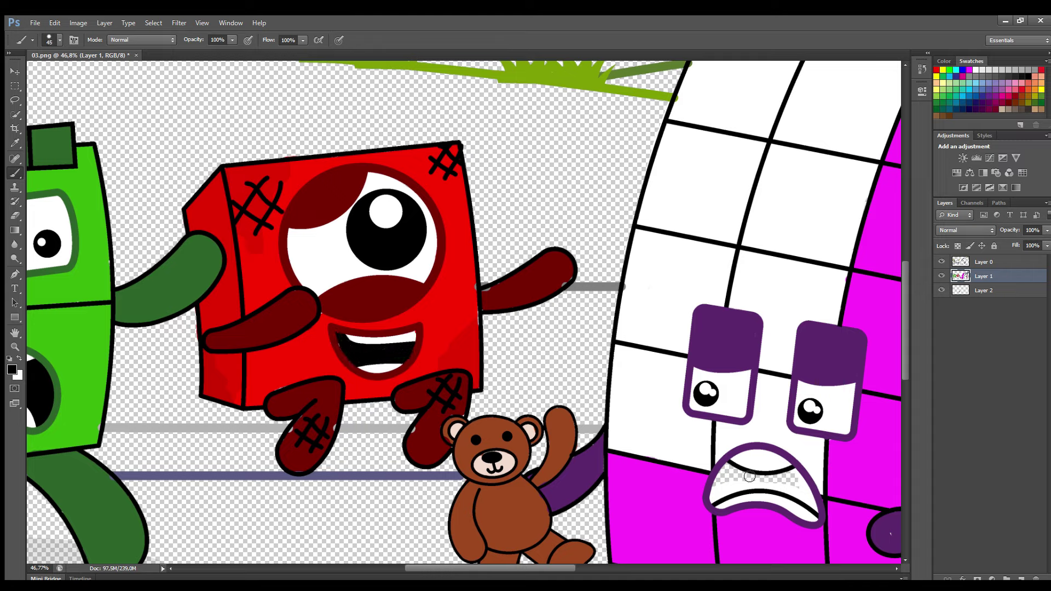
{"action": "key", "text": "bracketright"}
{"action": "mouse_move", "coordinate": [750, 477]}
{"action": "left_mouse_down"}
{"action": "mouse_move", "coordinate": [709, 480]}
{"action": "mouse_move", "coordinate": [734, 476]}
{"action": "mouse_move", "coordinate": [719, 499]}
{"action": "mouse_move", "coordinate": [776, 489]}
{"action": "mouse_move", "coordinate": [807, 499]}
{"action": "left_mouse_up"}
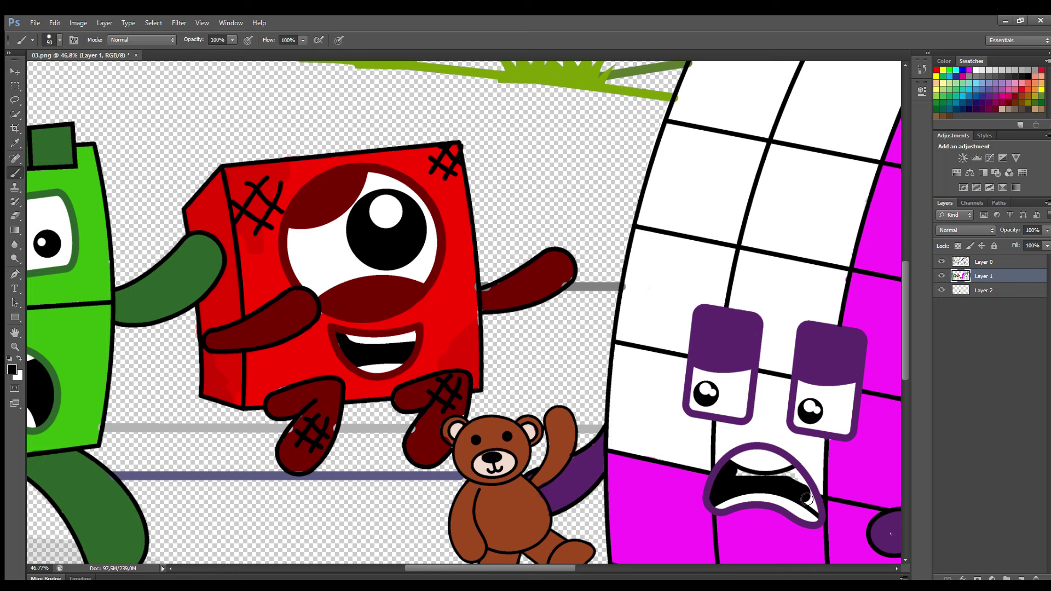
Sample the light green foliage outline and fill the inner foliage of both trees on Layer 1
{"action": "scroll", "coordinate": [746, 478], "scroll_direction": "down", "scroll_amount": 5}
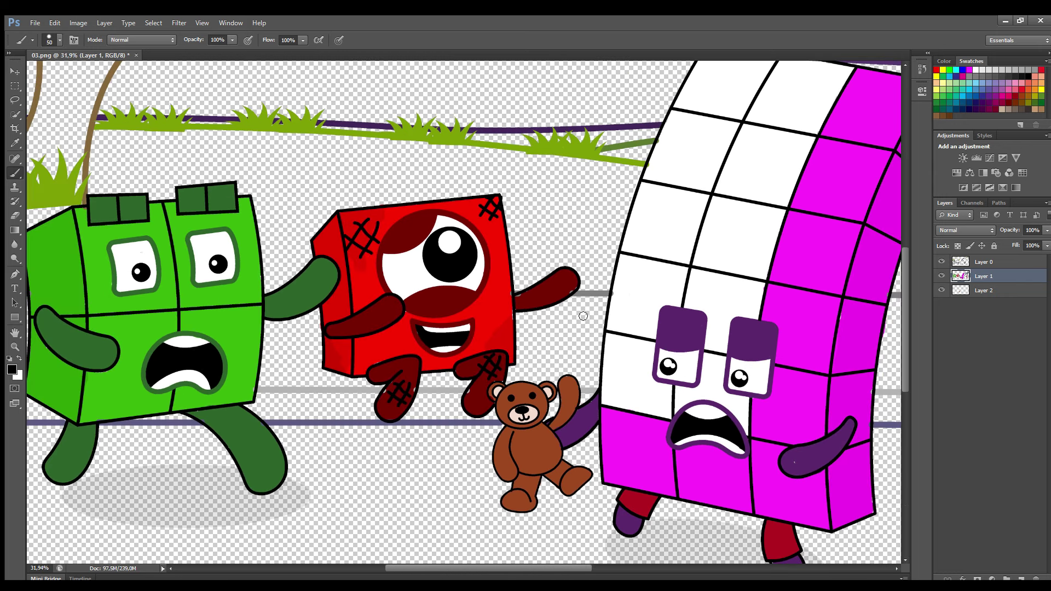
{"action": "scroll", "coordinate": [465, 314], "scroll_direction": "down", "scroll_amount": 2}
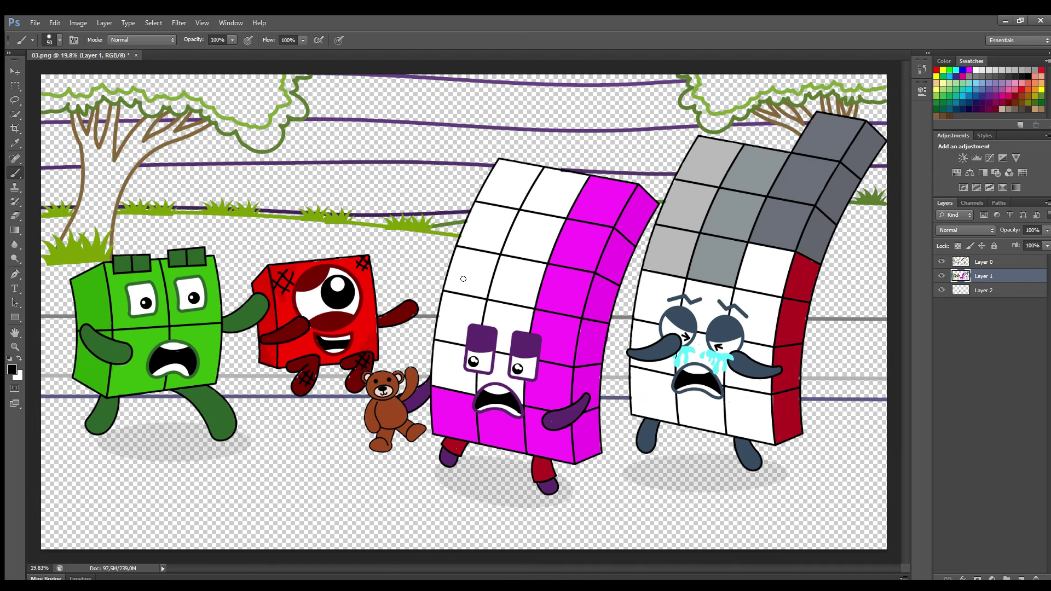
{"action": "key", "text": "i"}
{"action": "left_click", "coordinate": [95, 88]}
{"action": "key", "text": "b"}
{"action": "mouse_move", "coordinate": [57, 94]}
{"action": "left_mouse_down"}
{"action": "mouse_move", "coordinate": [183, 90]}
{"action": "mouse_move", "coordinate": [254, 123]}
{"action": "mouse_move", "coordinate": [282, 99]}
{"action": "mouse_move", "coordinate": [246, 85]}
{"action": "mouse_move", "coordinate": [258, 97]}
{"action": "left_mouse_up"}
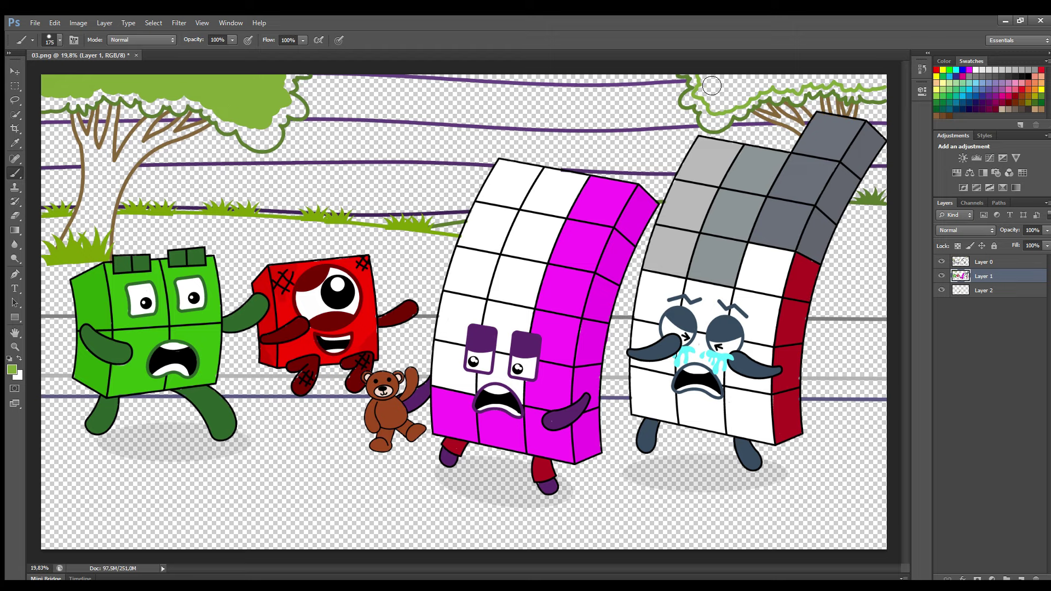
{"action": "mouse_move", "coordinate": [712, 85]}
{"action": "left_mouse_down"}
{"action": "mouse_move", "coordinate": [706, 104]}
{"action": "mouse_move", "coordinate": [747, 98]}
{"action": "mouse_move", "coordinate": [721, 111]}
{"action": "mouse_move", "coordinate": [788, 88]}
{"action": "mouse_move", "coordinate": [871, 83]}
{"action": "mouse_move", "coordinate": [732, 82]}
{"action": "left_mouse_up"}
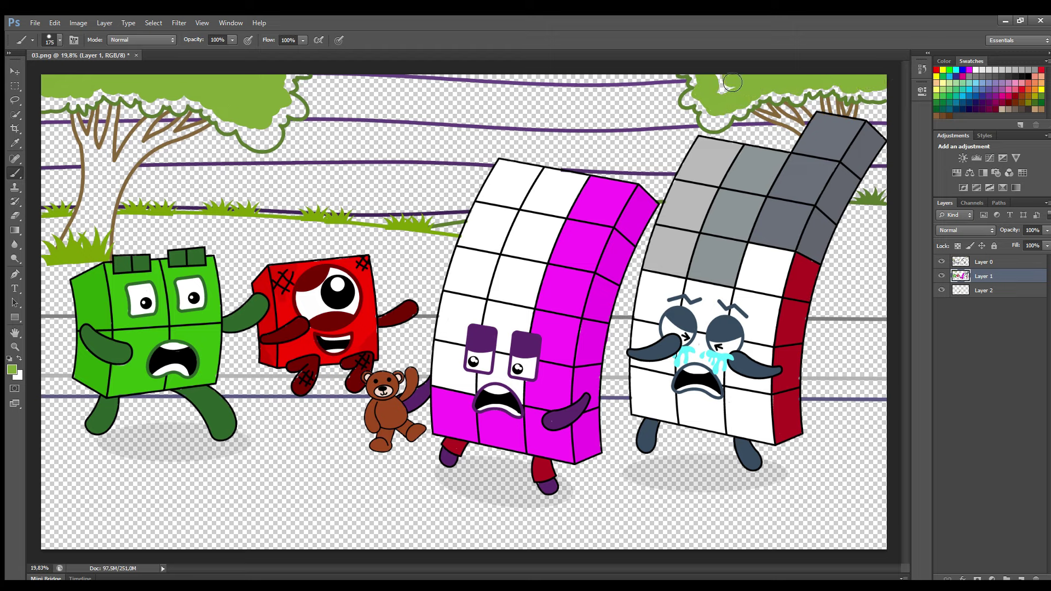
Sample the darker green foliage outline and fill the outer leaf border of both trees on Layer 2
{"action": "left_click", "coordinate": [994, 292]}
{"action": "key", "text": "i"}
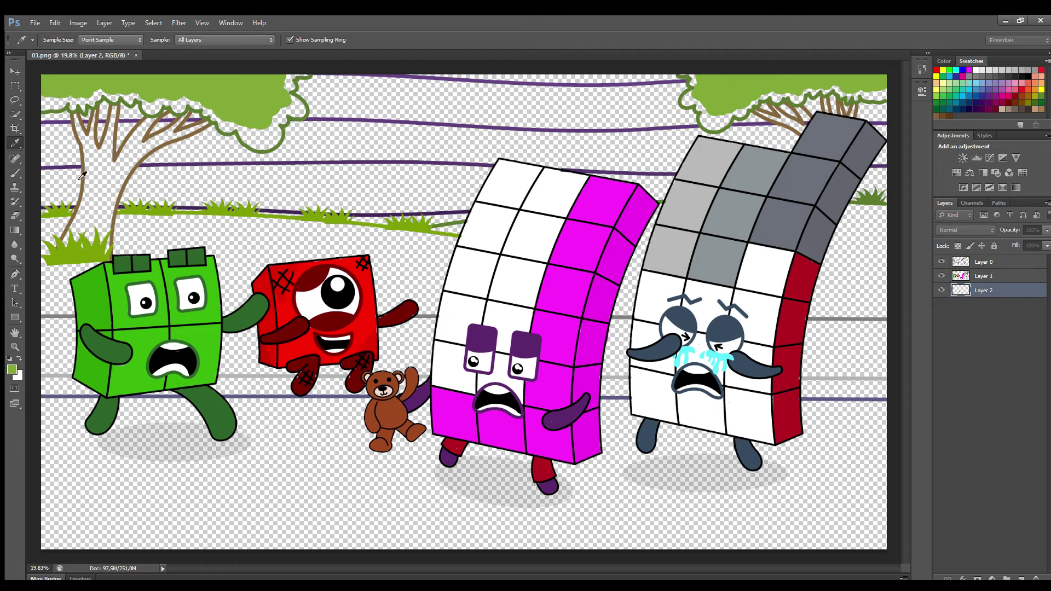
{"action": "left_click", "coordinate": [85, 112]}
{"action": "key", "text": "b"}
{"action": "mouse_move", "coordinate": [45, 103]}
{"action": "left_mouse_down"}
{"action": "mouse_move", "coordinate": [140, 105]}
{"action": "mouse_move", "coordinate": [274, 135]}
{"action": "left_mouse_up"}
{"action": "left_click_drag", "start_coordinate": [291, 98], "coordinate": [312, 77]}
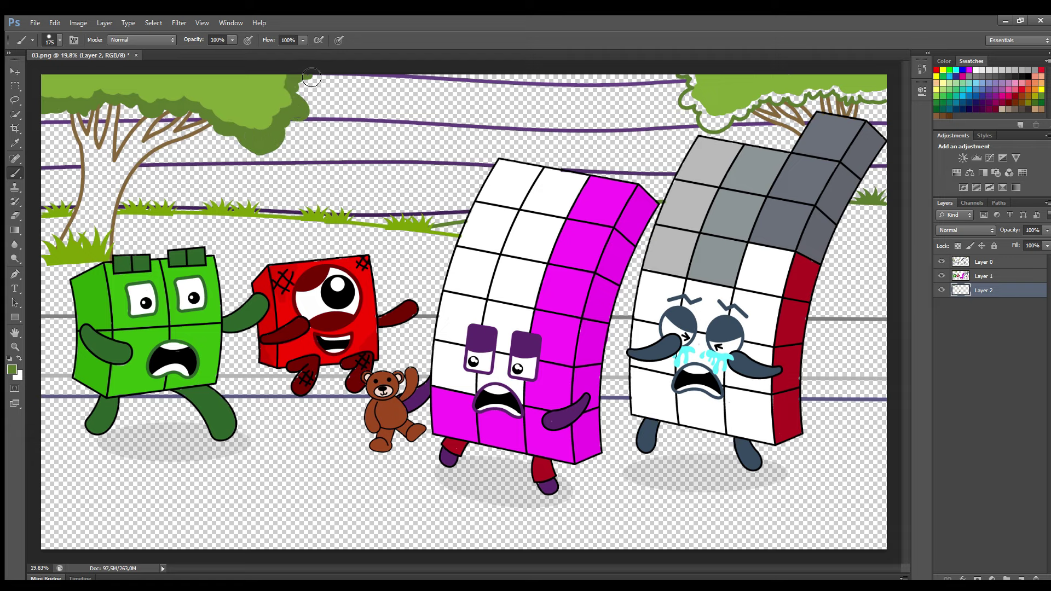
{"action": "left_click_drag", "start_coordinate": [707, 110], "coordinate": [730, 122]}
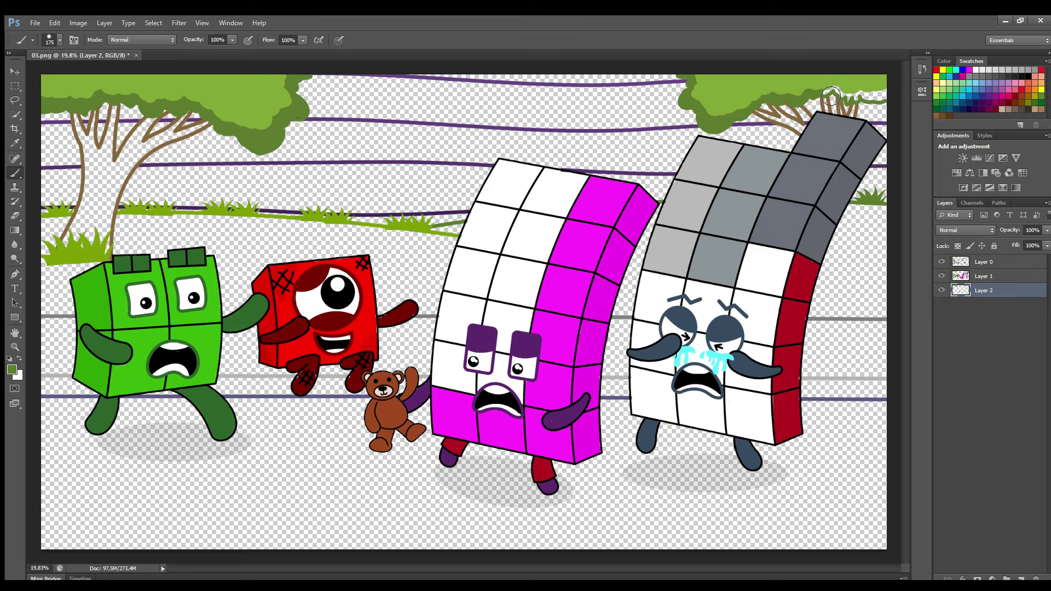
Sample the light grey line and paint the kerb strip behind the characters across the full scene width
{"action": "key", "text": "i"}
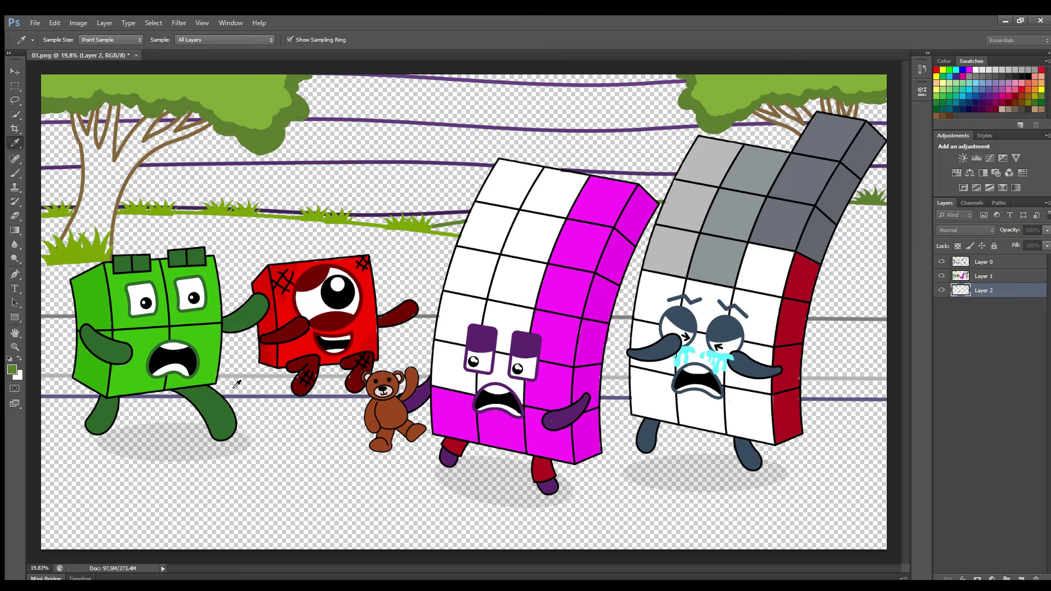
{"action": "left_click", "coordinate": [50, 377]}
{"action": "key", "text": "b"}
{"action": "left_click_drag", "start_coordinate": [50, 387], "coordinate": [353, 388]}
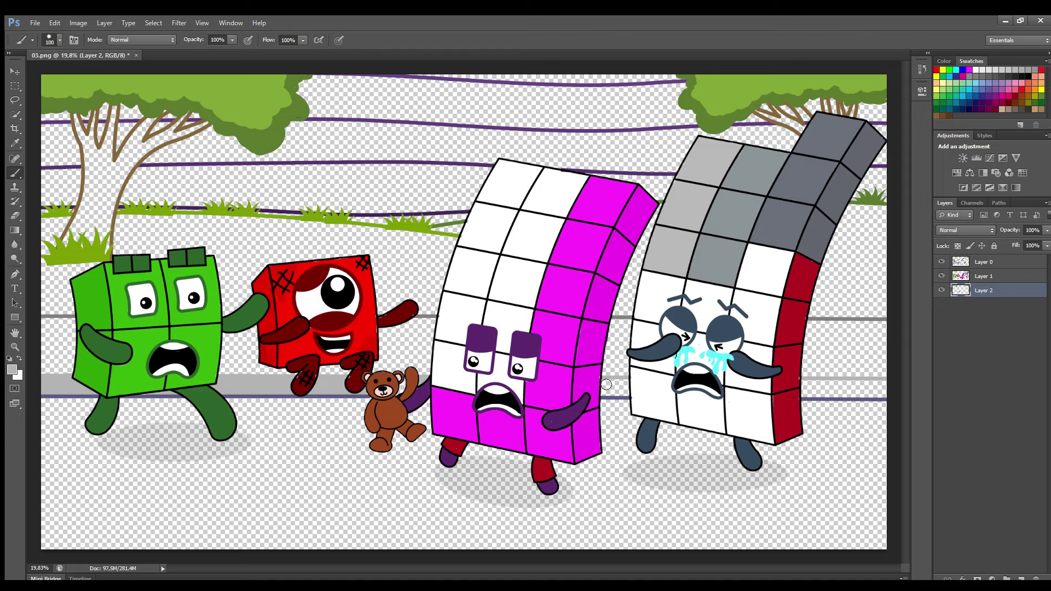
{"action": "left_click_drag", "start_coordinate": [628, 388], "coordinate": [884, 388]}
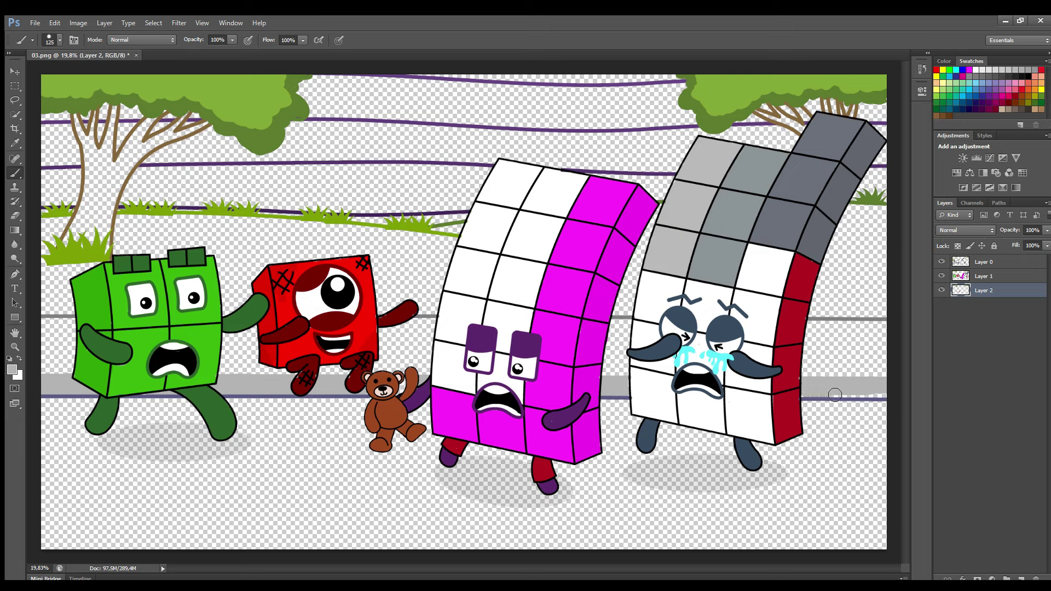
Sample the dark green of the far bush and fill the hill behind the magenta and grey blocks
{"action": "left_click", "coordinate": [871, 199], "text": "alt"}
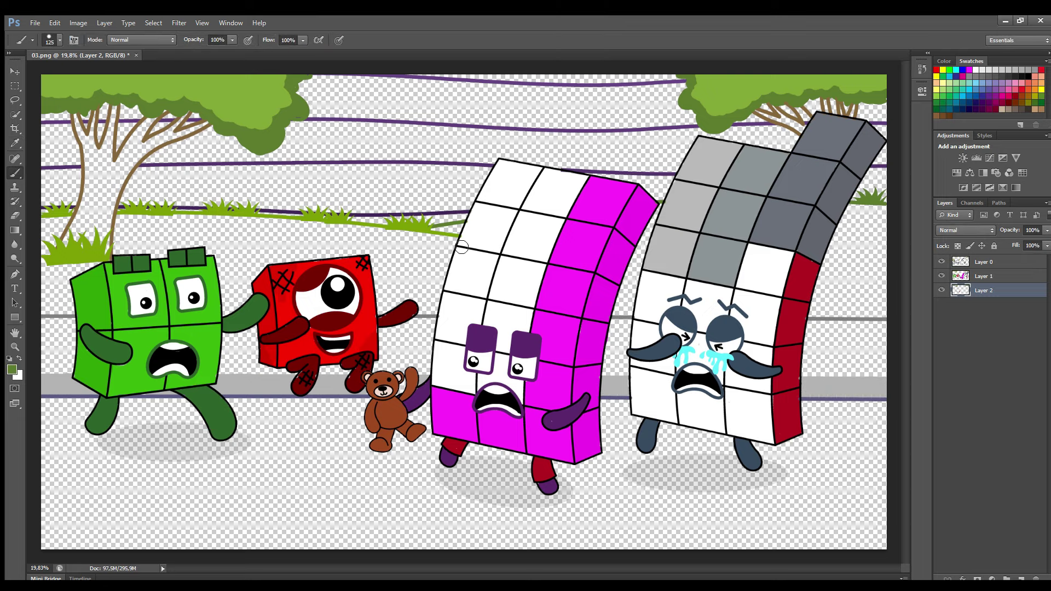
{"action": "key", "text": "bracketleft"}
{"action": "key", "text": "bracketleft"}
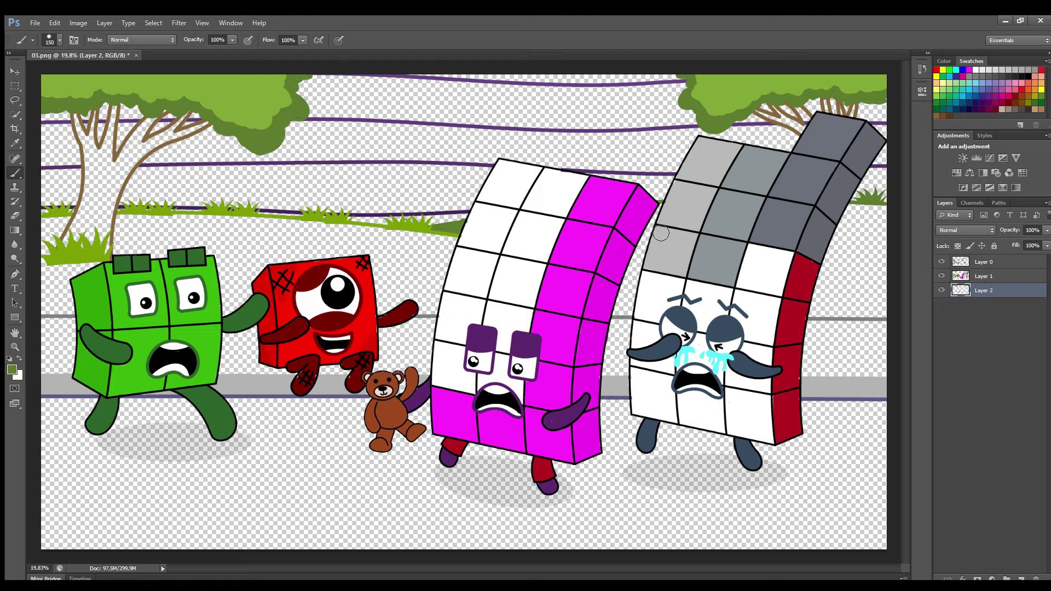
{"action": "mouse_move", "coordinate": [661, 232]}
{"action": "left_mouse_down"}
{"action": "mouse_move", "coordinate": [621, 312]}
{"action": "mouse_move", "coordinate": [641, 307]}
{"action": "left_mouse_up"}
{"action": "mouse_move", "coordinate": [810, 307]}
{"action": "left_mouse_down"}
{"action": "mouse_move", "coordinate": [885, 312]}
{"action": "mouse_move", "coordinate": [878, 216]}
{"action": "mouse_move", "coordinate": [838, 275]}
{"action": "mouse_move", "coordinate": [867, 296]}
{"action": "mouse_move", "coordinate": [888, 224]}
{"action": "left_mouse_up"}
{"action": "key", "text": "bracketright"}
{"action": "key", "text": "bracketright"}
Add a layer beneath Layer 2, sample the trunk outline brown and paint both trees' trunks and branches
{"action": "key", "text": "i"}
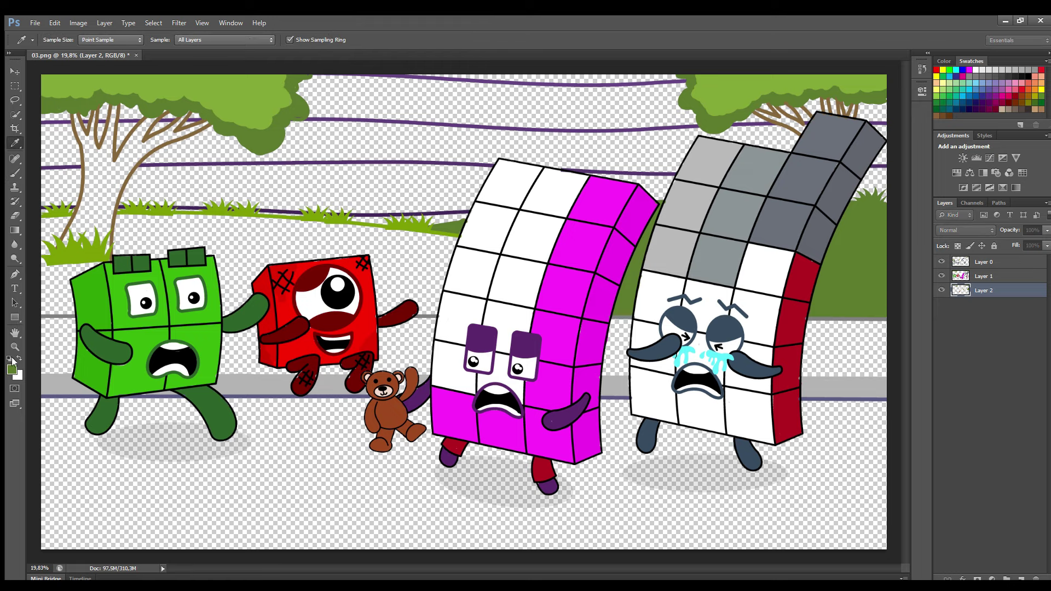
{"action": "left_click", "coordinate": [466, 456]}
{"action": "key", "text": "b"}
{"action": "key", "text": "ctrl+shift+alt+n"}
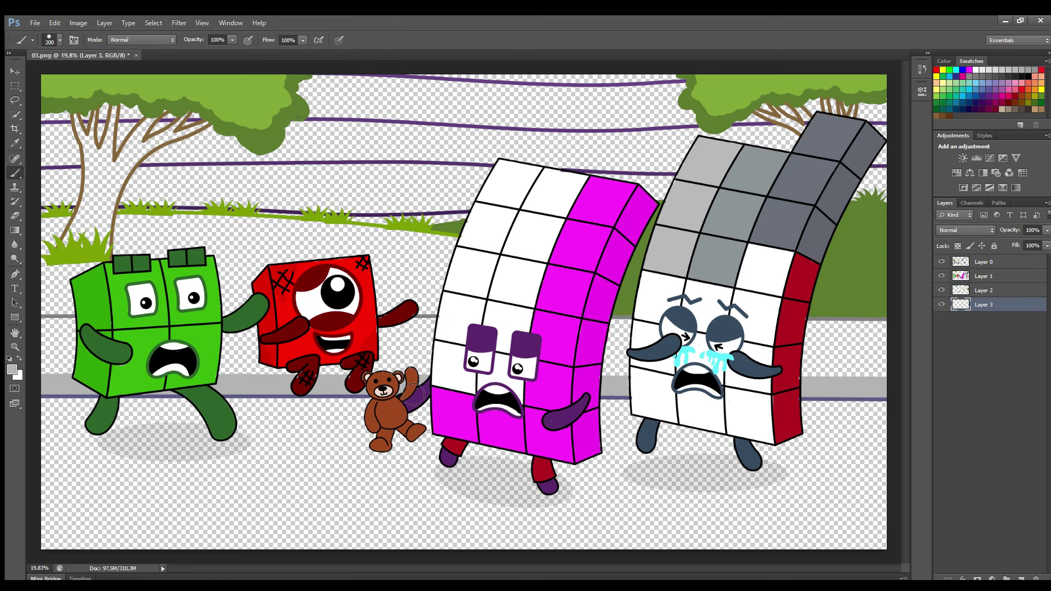
{"action": "key", "text": "i"}
{"action": "mouse_move", "coordinate": [72, 253]}
{"action": "left_mouse_down"}
{"action": "mouse_move", "coordinate": [93, 217]}
{"action": "mouse_move", "coordinate": [106, 252]}
{"action": "mouse_move", "coordinate": [123, 184]}
{"action": "left_mouse_up"}
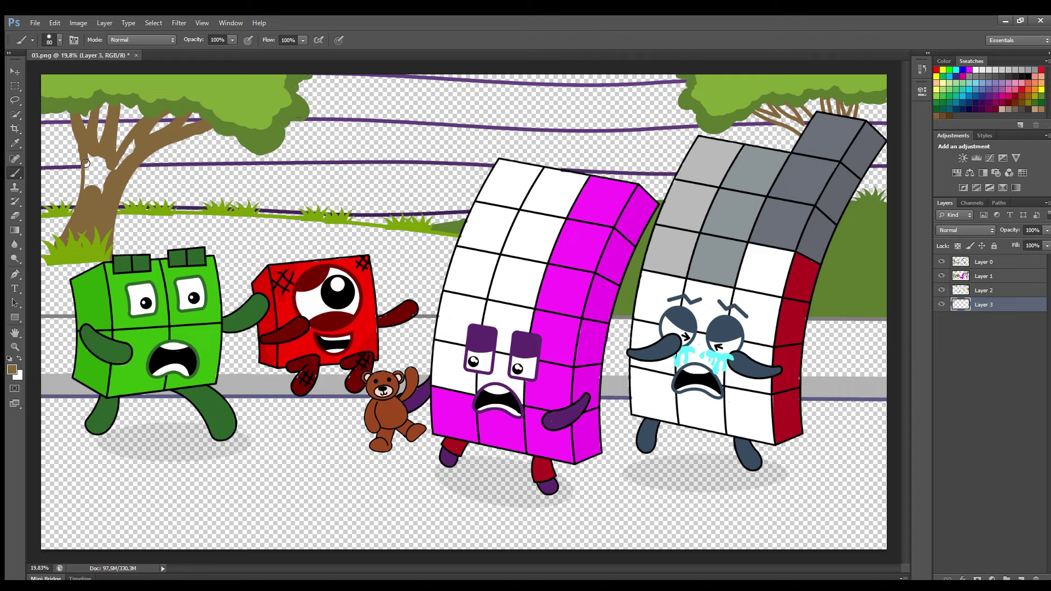
{"action": "left_click_drag", "start_coordinate": [92, 158], "coordinate": [104, 196]}
{"action": "left_click", "coordinate": [15, 215]}
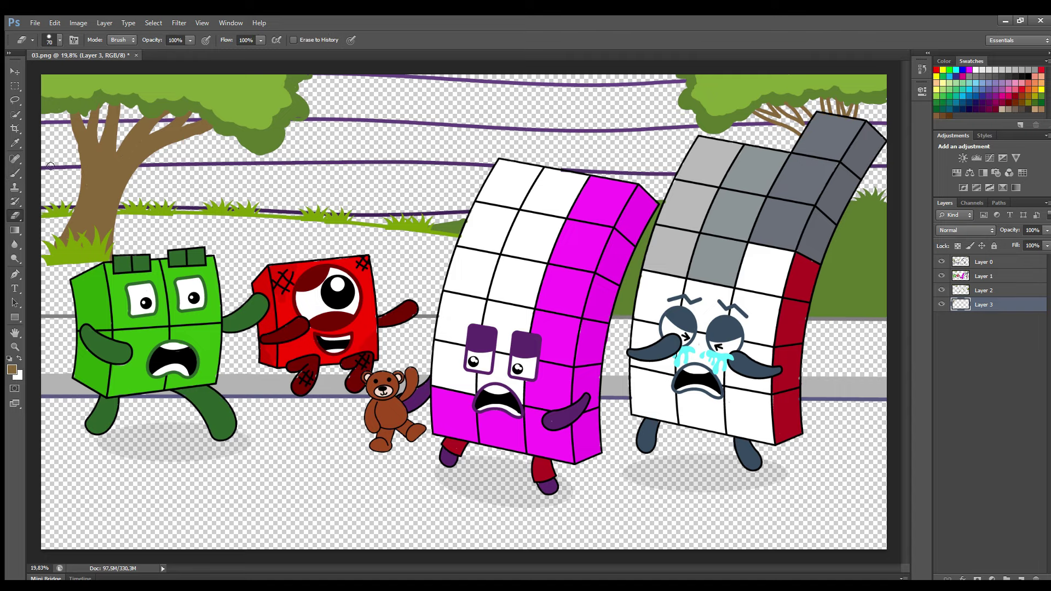
{"action": "left_click", "coordinate": [15, 174]}
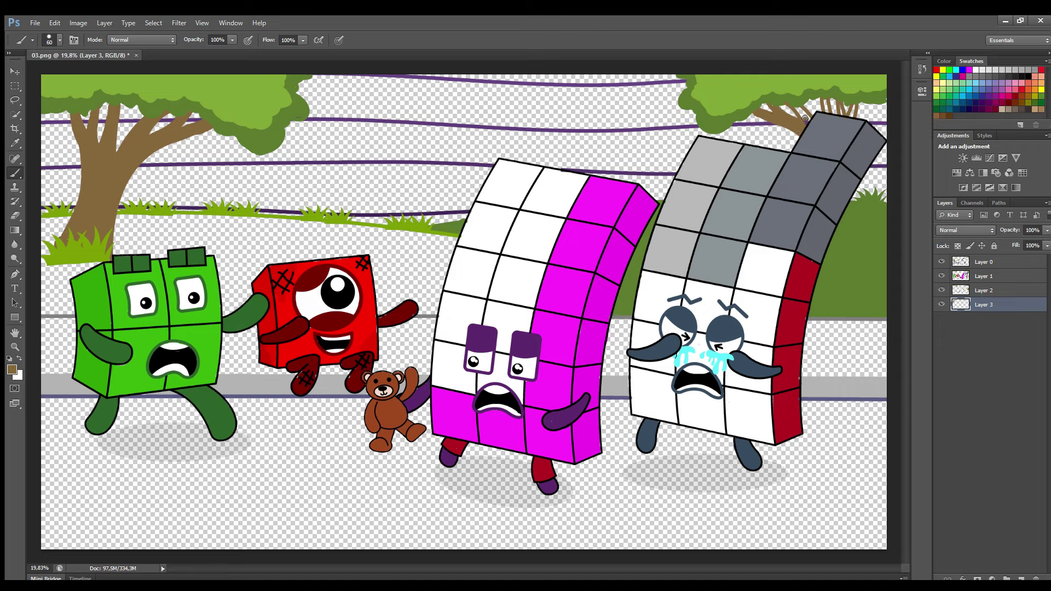
{"action": "left_click", "coordinate": [986, 263]}
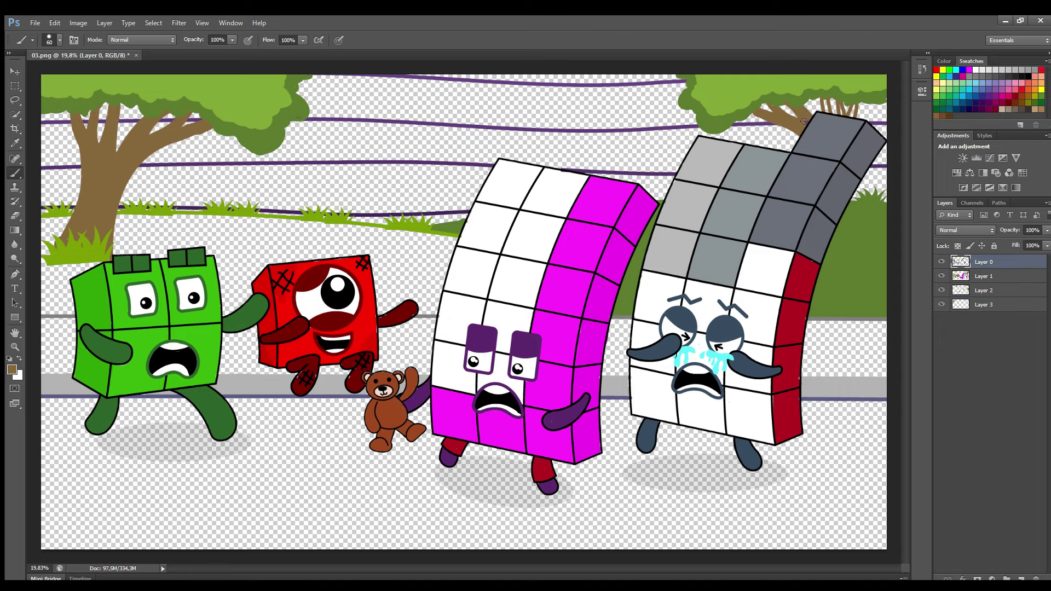
{"action": "left_click", "coordinate": [980, 302]}
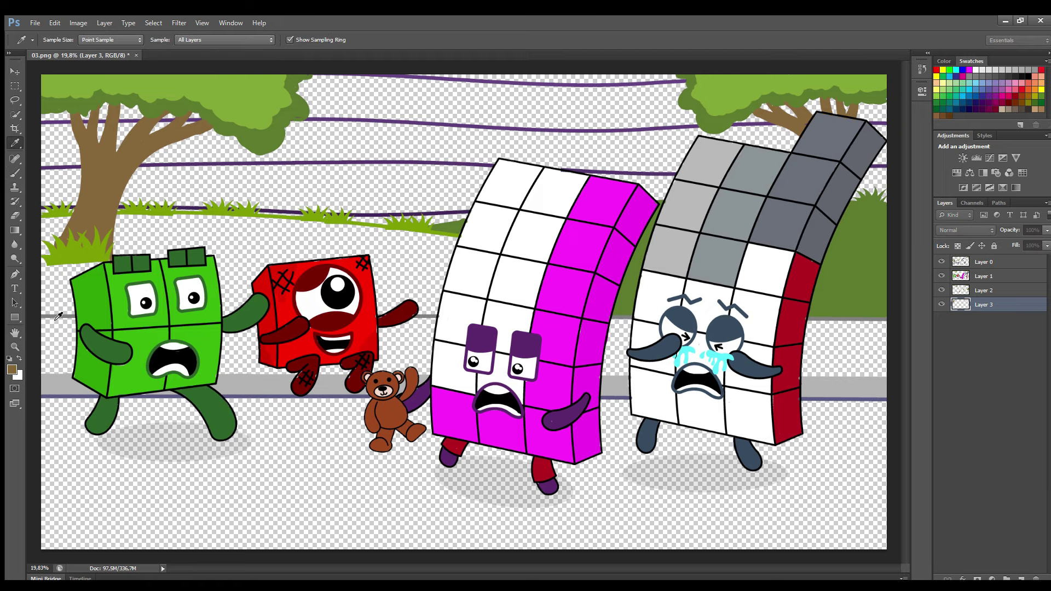
Add a layer beneath Layer 3, sample the dark grey line and start filling the band behind the green block
{"action": "left_click", "coordinate": [763, 523], "text": "alt"}
{"action": "left_click", "coordinate": [1021, 579]}
{"action": "left_click_drag", "start_coordinate": [986, 307], "coordinate": [985, 323]}
{"action": "key", "text": "]"}
{"action": "key", "text": "]"}
{"action": "key", "text": "]"}
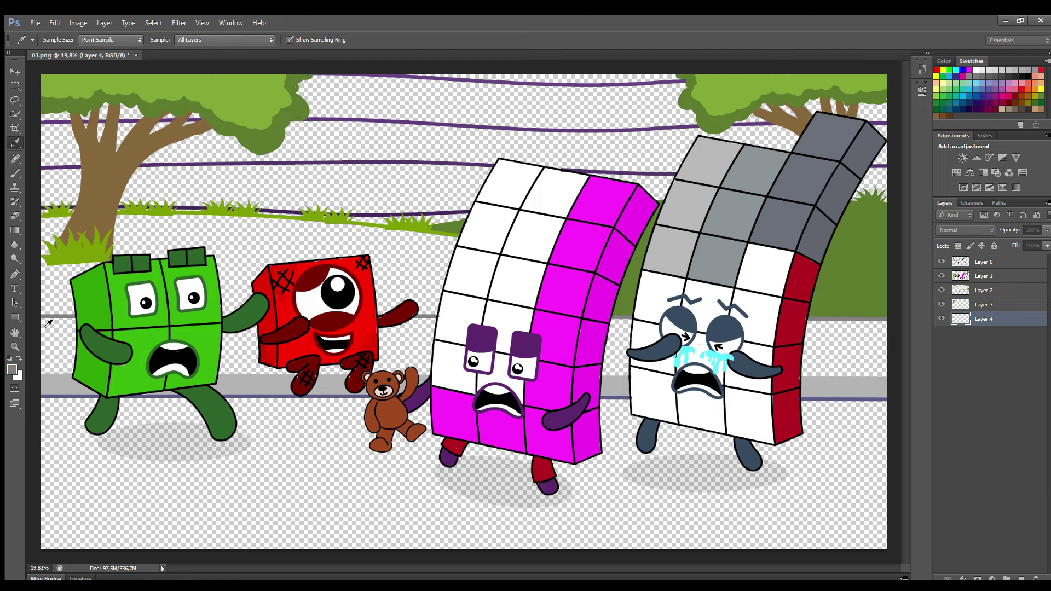
{"action": "mouse_move", "coordinate": [55, 319]}
{"action": "left_mouse_down"}
{"action": "mouse_move", "coordinate": [46, 349]}
{"action": "mouse_move", "coordinate": [47, 381]}
{"action": "mouse_move", "coordinate": [83, 376]}
{"action": "mouse_move", "coordinate": [77, 347]}
{"action": "left_mouse_up"}
{"action": "key", "text": "]"}
{"action": "key", "text": "]"}
{"action": "key", "text": "]"}
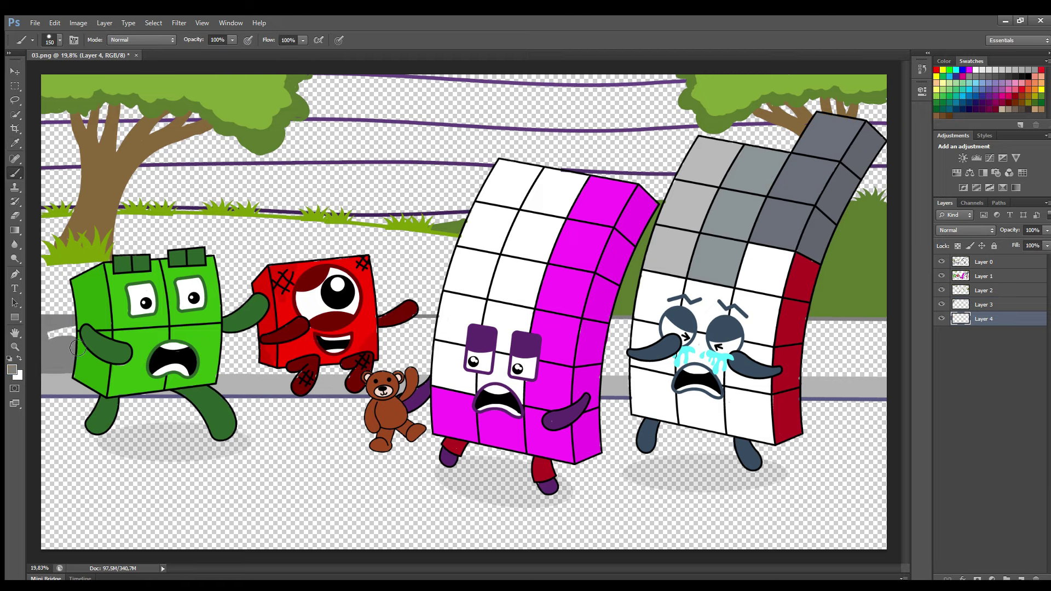
Continue the dark grey band behind the red, magenta and grey blocks to the scene's far edge
{"action": "mouse_move", "coordinate": [229, 340]}
{"action": "left_mouse_down"}
{"action": "mouse_move", "coordinate": [326, 374]}
{"action": "mouse_move", "coordinate": [439, 378]}
{"action": "mouse_move", "coordinate": [376, 342]}
{"action": "mouse_move", "coordinate": [419, 332]}
{"action": "left_mouse_up"}
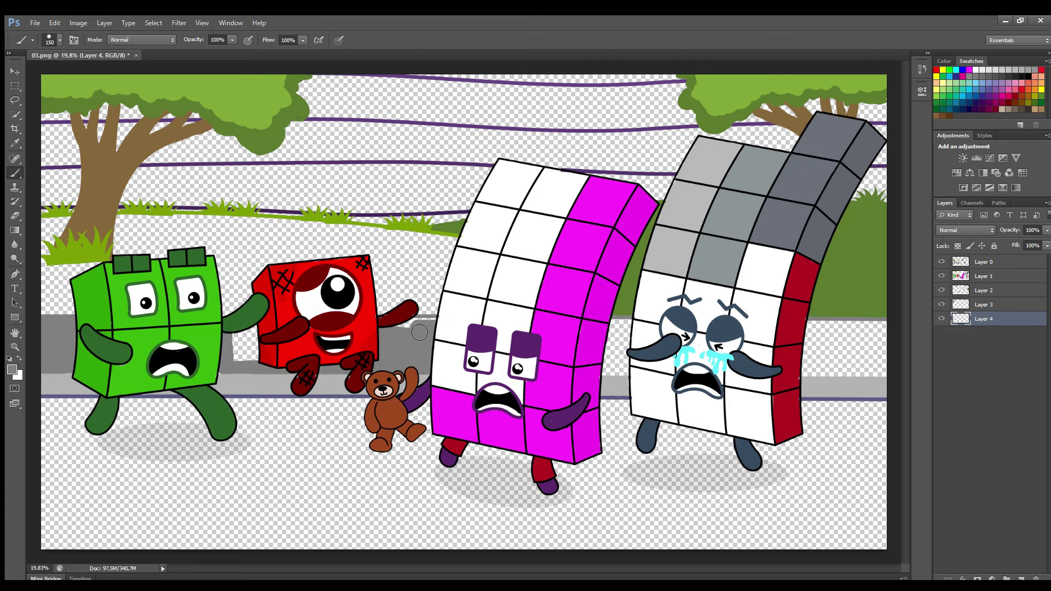
{"action": "key", "text": "]"}
{"action": "key", "text": "]"}
{"action": "key", "text": "]"}
{"action": "mouse_move", "coordinate": [586, 378]}
{"action": "left_mouse_down"}
{"action": "mouse_move", "coordinate": [615, 339]}
{"action": "mouse_move", "coordinate": [633, 354]}
{"action": "mouse_move", "coordinate": [627, 384]}
{"action": "mouse_move", "coordinate": [890, 378]}
{"action": "mouse_move", "coordinate": [809, 342]}
{"action": "left_mouse_up"}
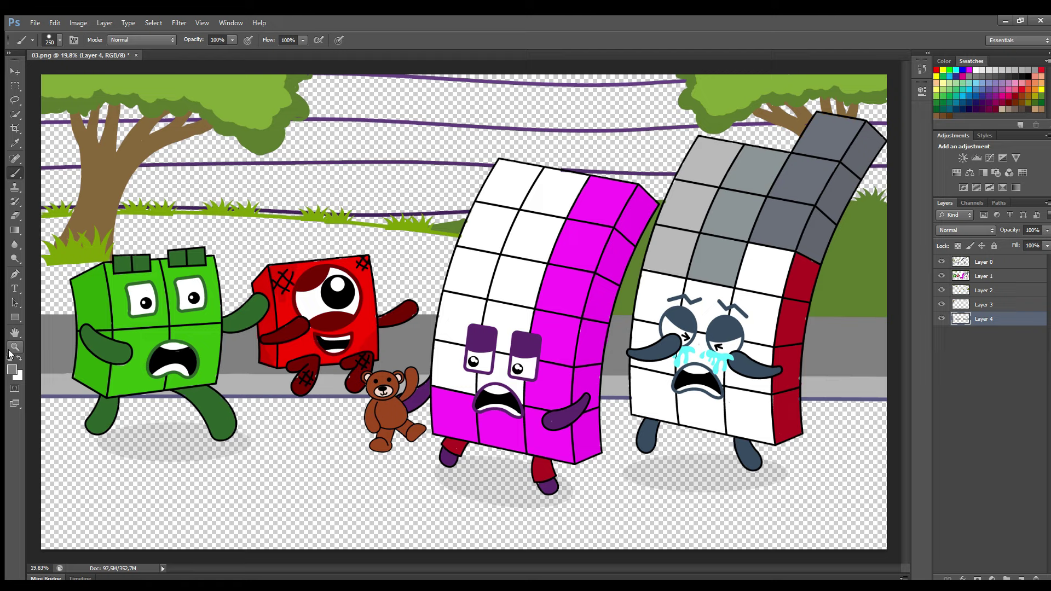
Sample the purple sky line and fill the top two sky bands, adding a layer beneath Layer 4 for the second
{"action": "left_click", "coordinate": [512, 82], "text": "alt"}
{"action": "left_click_drag", "start_coordinate": [687, 76], "coordinate": [432, 74]}
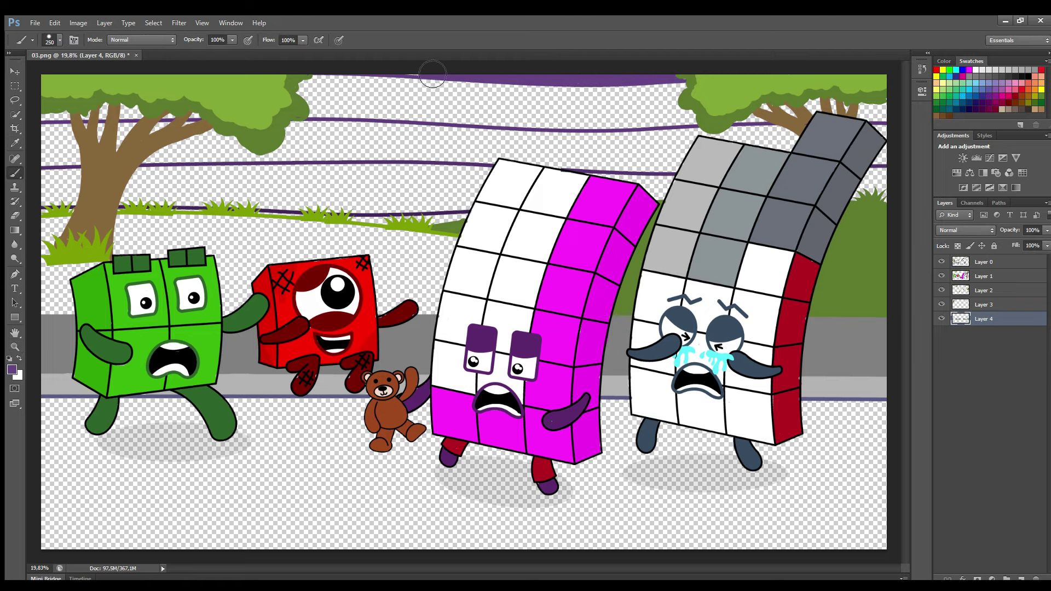
{"action": "left_click", "coordinate": [980, 304]}
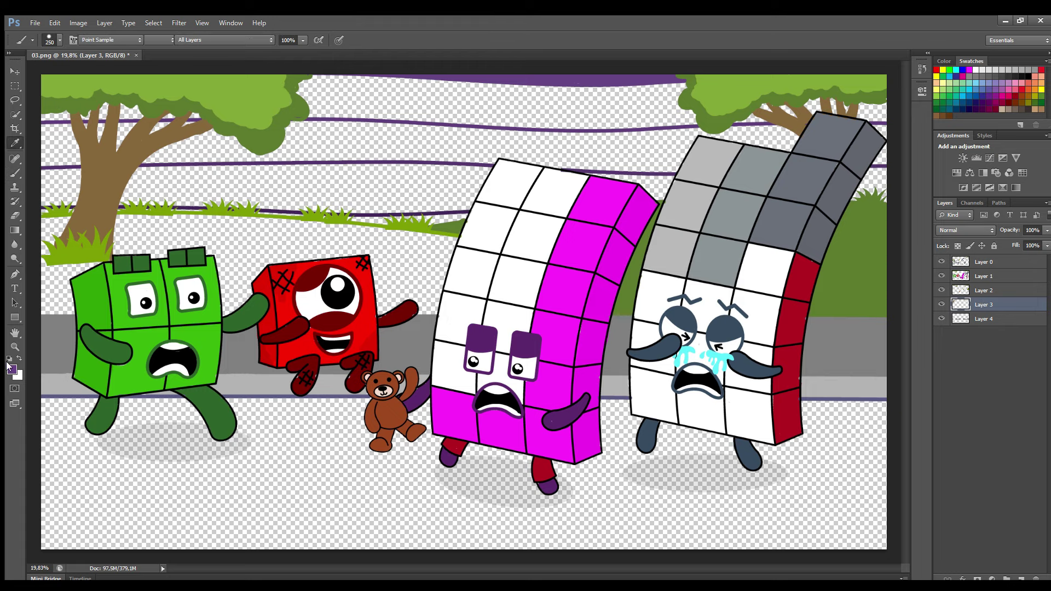
{"action": "left_click", "coordinate": [1021, 578]}
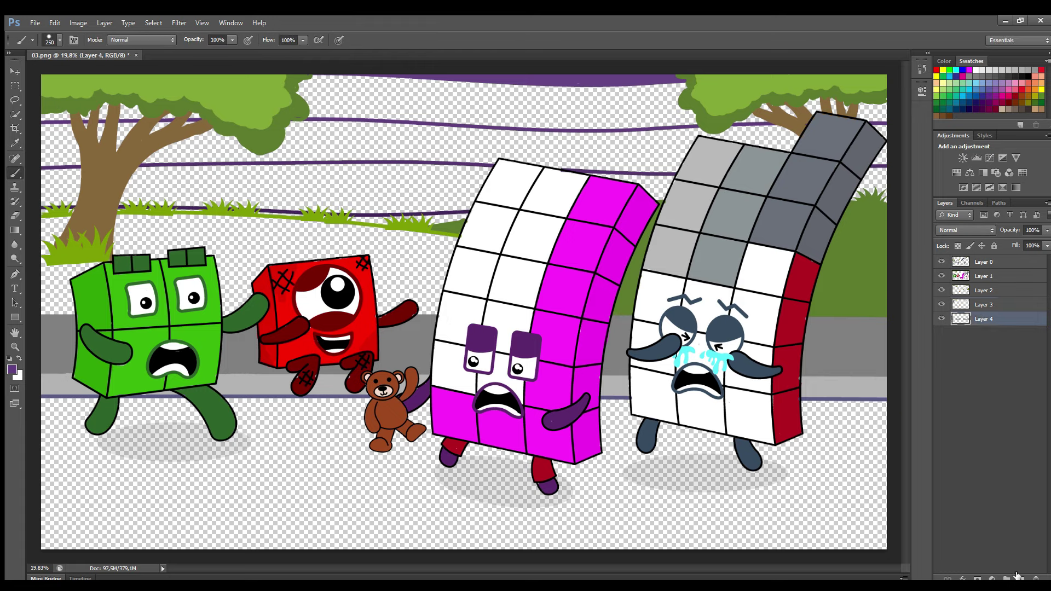
{"action": "mouse_move", "coordinate": [889, 116]}
{"action": "left_mouse_down"}
{"action": "mouse_move", "coordinate": [785, 112]}
{"action": "mouse_move", "coordinate": [582, 128]}
{"action": "mouse_move", "coordinate": [313, 114]}
{"action": "left_mouse_up"}
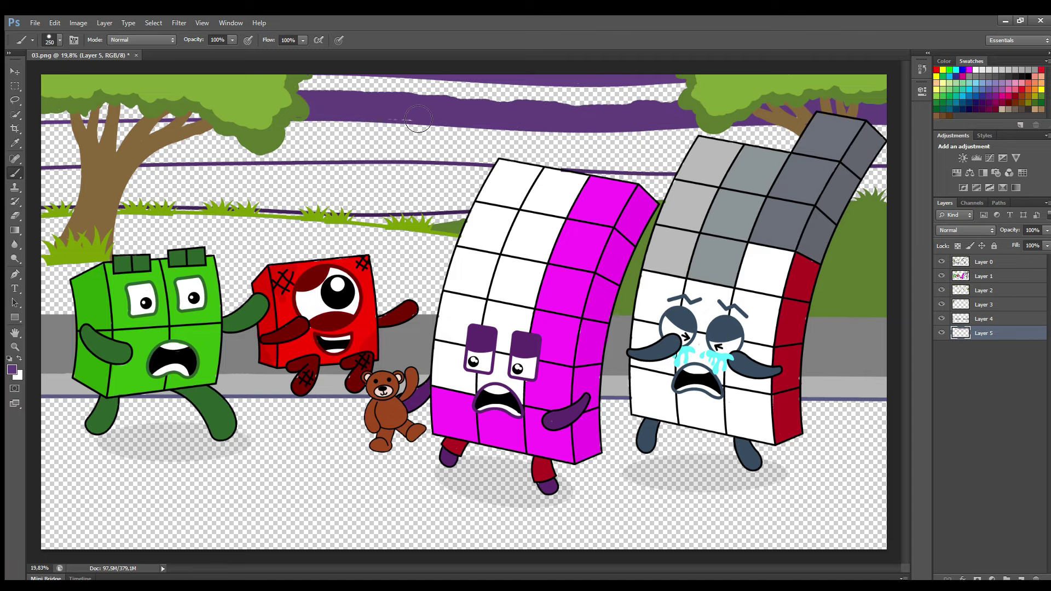
{"action": "mouse_move", "coordinate": [419, 119]}
{"action": "left_mouse_down"}
{"action": "mouse_move", "coordinate": [182, 116]}
{"action": "mouse_move", "coordinate": [334, 89]}
{"action": "mouse_move", "coordinate": [670, 102]}
{"action": "left_mouse_up"}
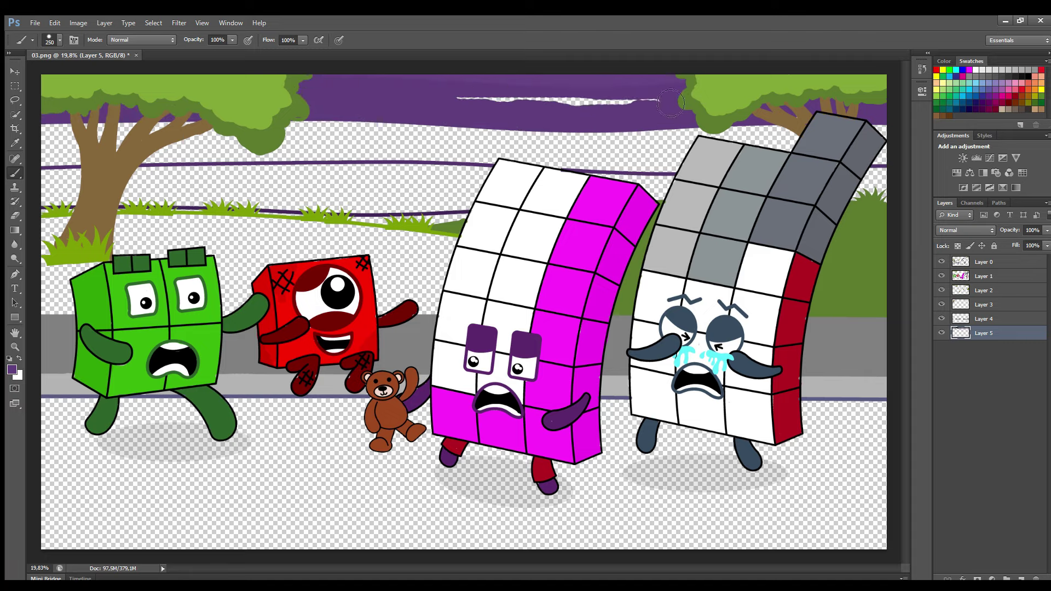
Sample the bright grass green and fill the grass field behind the green and red blocks on Layer 5
{"action": "left_click", "coordinate": [159, 211], "text": "alt"}
{"action": "mouse_move", "coordinate": [71, 241]}
{"action": "left_mouse_down"}
{"action": "mouse_move", "coordinate": [78, 321]}
{"action": "mouse_move", "coordinate": [127, 285]}
{"action": "mouse_move", "coordinate": [189, 265]}
{"action": "mouse_move", "coordinate": [178, 237]}
{"action": "mouse_move", "coordinate": [156, 236]}
{"action": "mouse_move", "coordinate": [461, 257]}
{"action": "mouse_move", "coordinate": [438, 318]}
{"action": "mouse_move", "coordinate": [392, 296]}
{"action": "mouse_move", "coordinate": [409, 264]}
{"action": "mouse_move", "coordinate": [223, 251]}
{"action": "mouse_move", "coordinate": [257, 312]}
{"action": "left_mouse_up"}
{"action": "left_click", "coordinate": [980, 278]}
{"action": "key", "text": "bracketleft"}
{"action": "key", "text": "bracketleft"}
{"action": "key", "text": "bracketleft"}
{"action": "key", "text": "bracketleft"}
{"action": "key", "text": "bracketleft"}
{"action": "key", "text": "bracketleft"}
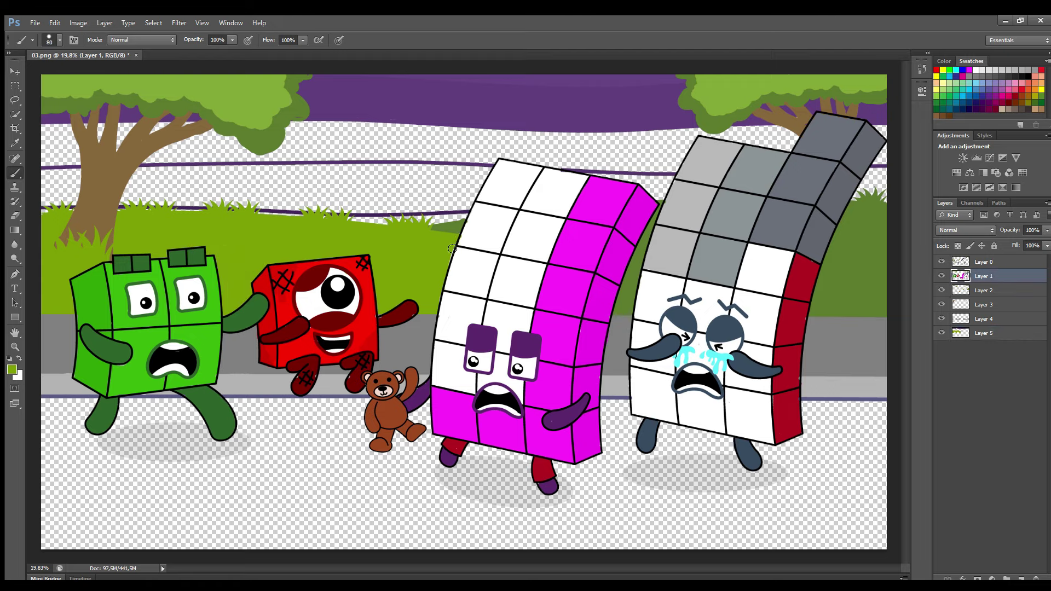
Add a layer beneath Layer 5, sample the deeper purple and fill the middle sky band
{"action": "left_click", "coordinate": [968, 329]}
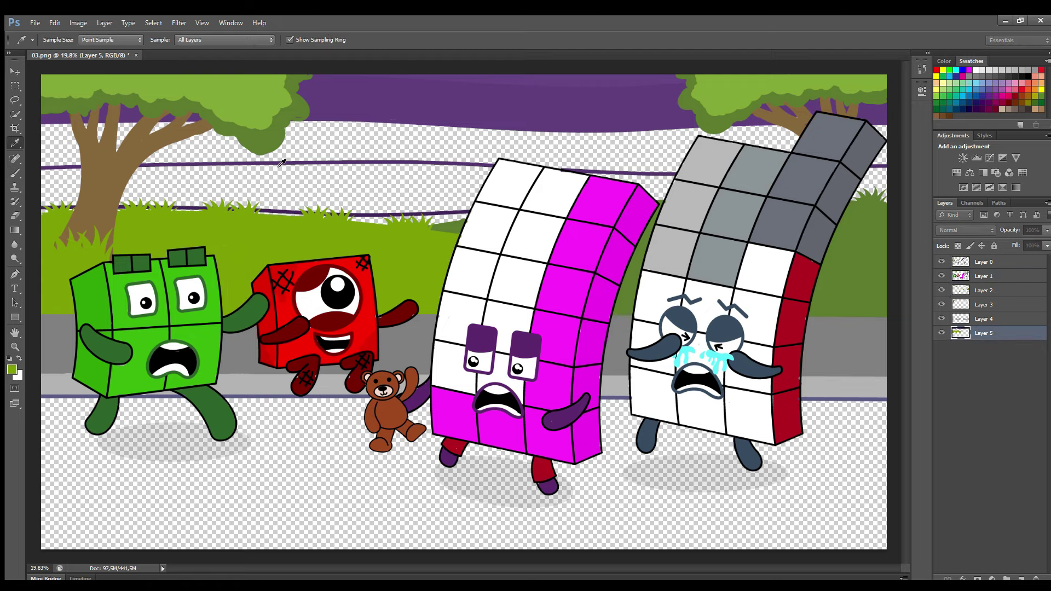
{"action": "key", "text": "ctrl+shift+alt+n"}
{"action": "left_click", "coordinate": [126, 206], "text": "alt"}
{"action": "key", "text": "bracketright"}
{"action": "key", "text": "bracketright"}
{"action": "mouse_move", "coordinate": [46, 162]}
{"action": "left_mouse_down"}
{"action": "mouse_move", "coordinate": [49, 131]}
{"action": "mouse_move", "coordinate": [57, 148]}
{"action": "left_mouse_up"}
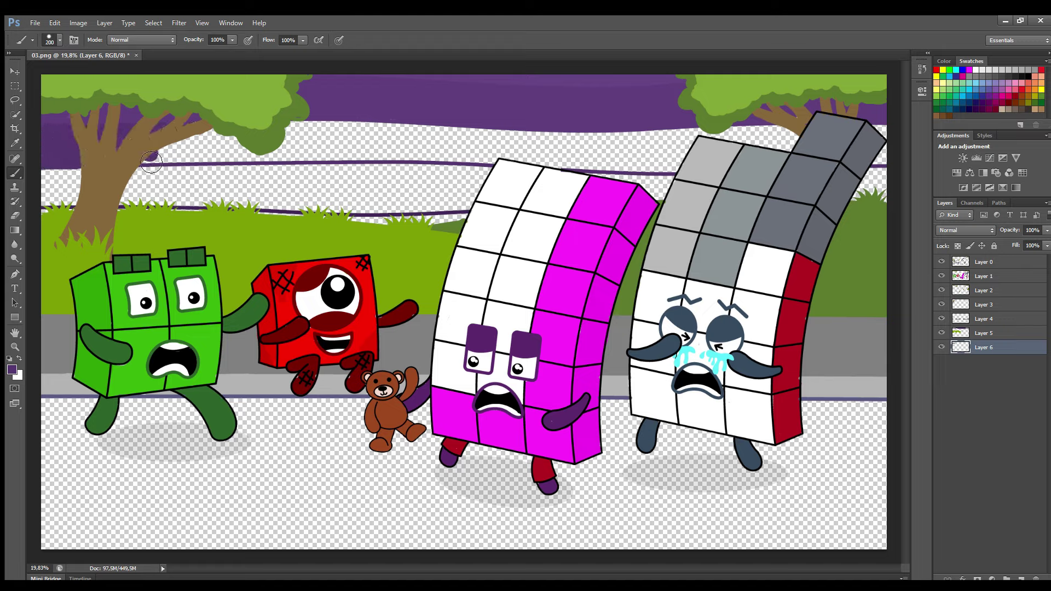
{"action": "mouse_move", "coordinate": [151, 162]}
{"action": "left_mouse_down"}
{"action": "mouse_move", "coordinate": [376, 155]}
{"action": "mouse_move", "coordinate": [355, 160]}
{"action": "mouse_move", "coordinate": [696, 170]}
{"action": "mouse_move", "coordinate": [594, 163]}
{"action": "mouse_move", "coordinate": [769, 150]}
{"action": "mouse_move", "coordinate": [890, 160]}
{"action": "mouse_move", "coordinate": [849, 136]}
{"action": "mouse_move", "coordinate": [610, 150]}
{"action": "mouse_move", "coordinate": [168, 145]}
{"action": "mouse_move", "coordinate": [468, 127]}
{"action": "left_mouse_up"}
Add a layer beneath Layer 6 and fill the lowest sky band with the darkest purple
{"action": "key", "text": "ctrl+shift+alt+n"}
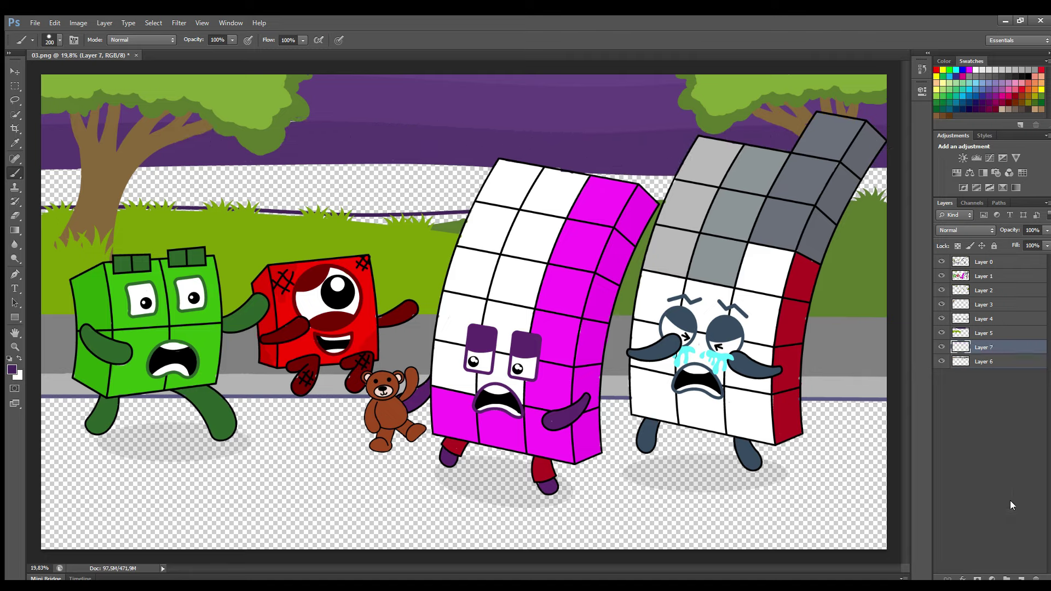
{"action": "key", "text": "ctrl+bracketleft"}
{"action": "mouse_move", "coordinate": [51, 205]}
{"action": "left_mouse_down"}
{"action": "mouse_move", "coordinate": [82, 198]}
{"action": "mouse_move", "coordinate": [123, 181]}
{"action": "mouse_move", "coordinate": [91, 206]}
{"action": "mouse_move", "coordinate": [176, 199]}
{"action": "mouse_move", "coordinate": [186, 179]}
{"action": "mouse_move", "coordinate": [483, 177]}
{"action": "mouse_move", "coordinate": [480, 207]}
{"action": "mouse_move", "coordinate": [173, 205]}
{"action": "mouse_move", "coordinate": [294, 184]}
{"action": "mouse_move", "coordinate": [472, 193]}
{"action": "mouse_move", "coordinate": [269, 204]}
{"action": "left_mouse_up"}
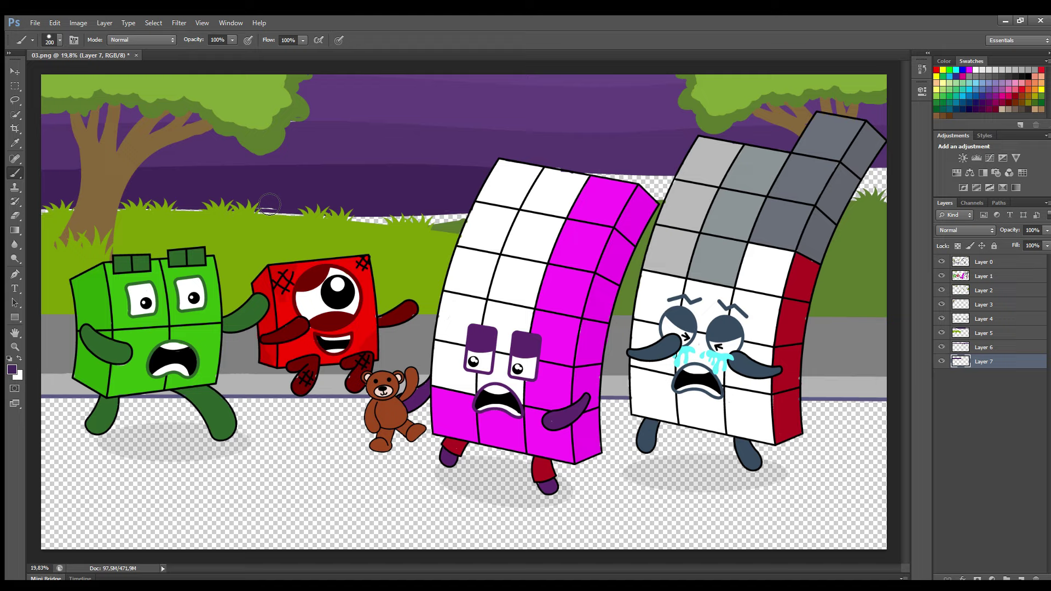
{"action": "left_click_drag", "start_coordinate": [568, 178], "coordinate": [656, 206]}
{"action": "left_click_drag", "start_coordinate": [833, 188], "coordinate": [876, 181]}
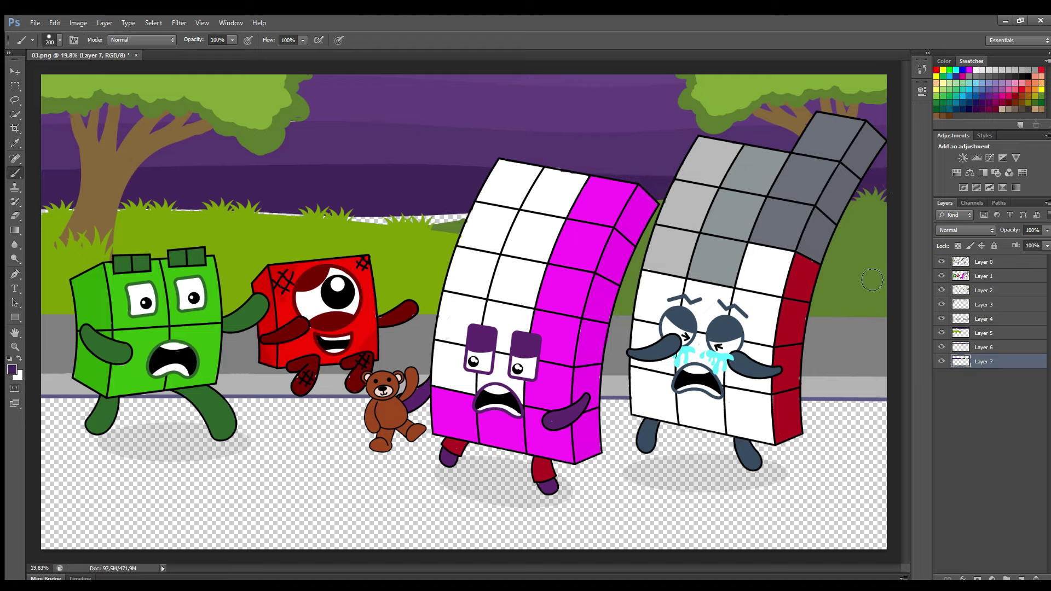
Fill the remaining thin gap above the grass line up to the magenta block with a dark colour
{"action": "key", "text": "i"}
{"action": "key", "text": "b"}
{"action": "left_click_drag", "start_coordinate": [204, 223], "coordinate": [473, 221]}
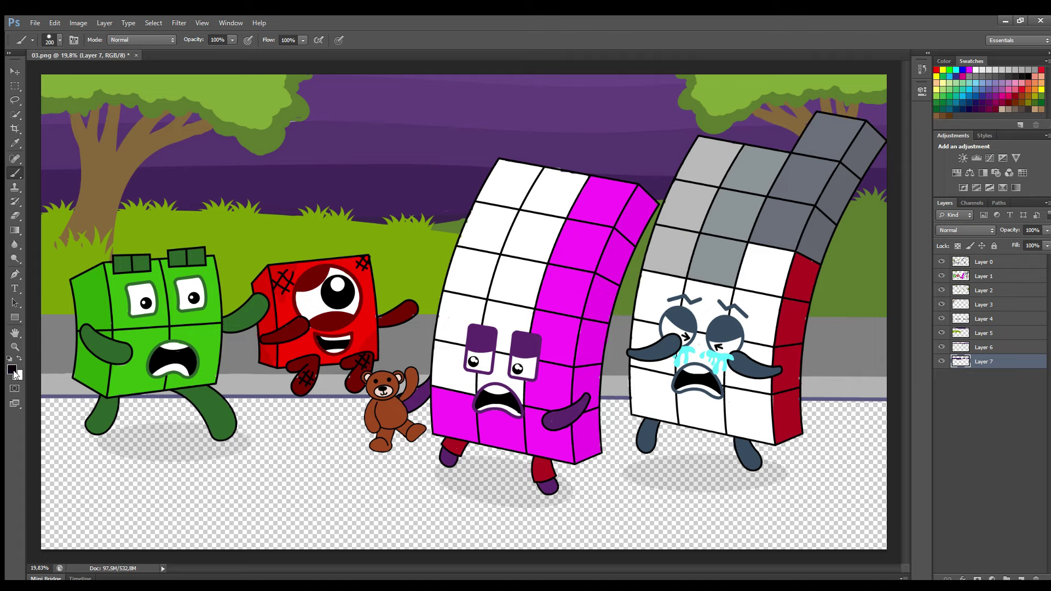
Sample the blue-grey ground line and fill the whole foreground beneath the characters' shadows on Layer 7
{"action": "left_click", "coordinate": [61, 401], "text": "alt"}
{"action": "mouse_move", "coordinate": [54, 406]}
{"action": "left_mouse_down"}
{"action": "mouse_move", "coordinate": [98, 410]}
{"action": "mouse_move", "coordinate": [164, 438]}
{"action": "mouse_move", "coordinate": [270, 417]}
{"action": "mouse_move", "coordinate": [427, 457]}
{"action": "mouse_move", "coordinate": [446, 432]}
{"action": "mouse_move", "coordinate": [463, 452]}
{"action": "mouse_move", "coordinate": [547, 476]}
{"action": "mouse_move", "coordinate": [596, 477]}
{"action": "mouse_move", "coordinate": [630, 413]}
{"action": "mouse_move", "coordinate": [668, 450]}
{"action": "mouse_move", "coordinate": [767, 468]}
{"action": "mouse_move", "coordinate": [873, 416]}
{"action": "mouse_move", "coordinate": [876, 548]}
{"action": "mouse_move", "coordinate": [411, 539]}
{"action": "mouse_move", "coordinate": [224, 560]}
{"action": "mouse_move", "coordinate": [306, 534]}
{"action": "mouse_move", "coordinate": [821, 520]}
{"action": "mouse_move", "coordinate": [832, 427]}
{"action": "mouse_move", "coordinate": [764, 525]}
{"action": "mouse_move", "coordinate": [52, 519]}
{"action": "mouse_move", "coordinate": [71, 433]}
{"action": "mouse_move", "coordinate": [97, 470]}
{"action": "mouse_move", "coordinate": [276, 438]}
{"action": "mouse_move", "coordinate": [615, 429]}
{"action": "mouse_move", "coordinate": [712, 460]}
{"action": "mouse_move", "coordinate": [603, 512]}
{"action": "mouse_move", "coordinate": [143, 499]}
{"action": "mouse_move", "coordinate": [767, 482]}
{"action": "mouse_move", "coordinate": [108, 488]}
{"action": "mouse_move", "coordinate": [400, 472]}
{"action": "left_mouse_up"}
{"action": "key", "text": "bracketright"}
{"action": "left_click", "coordinate": [984, 276]}
{"action": "left_click", "coordinate": [983, 361]}
{"action": "key", "text": "bracketright"}
{"action": "key", "text": "bracketright"}
{"action": "key", "text": "bracketright"}
Pick yellow as the brush colour
{"action": "key", "text": "i"}
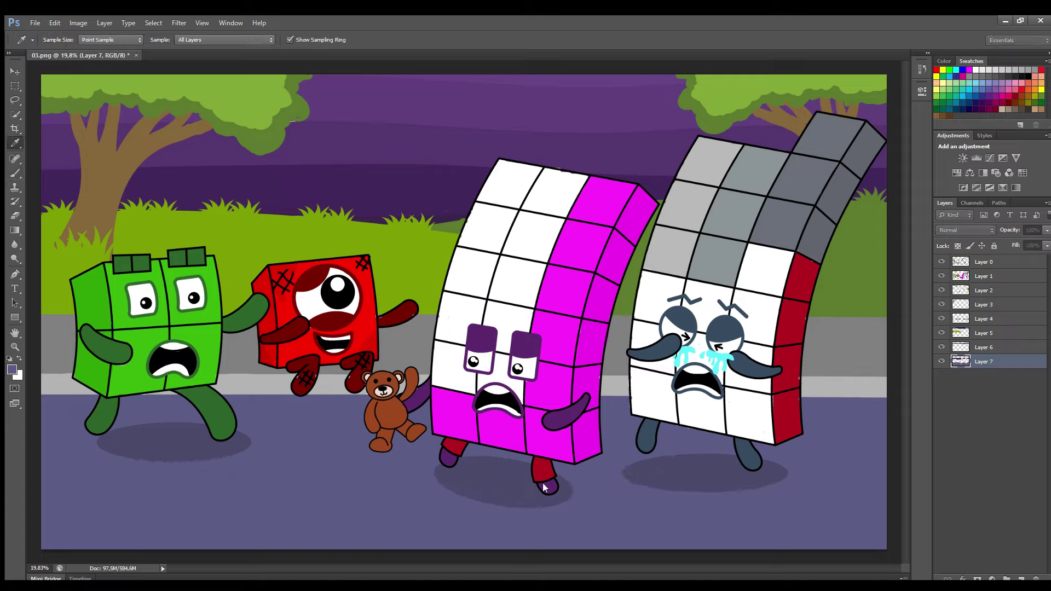
{"action": "key", "text": "b"}
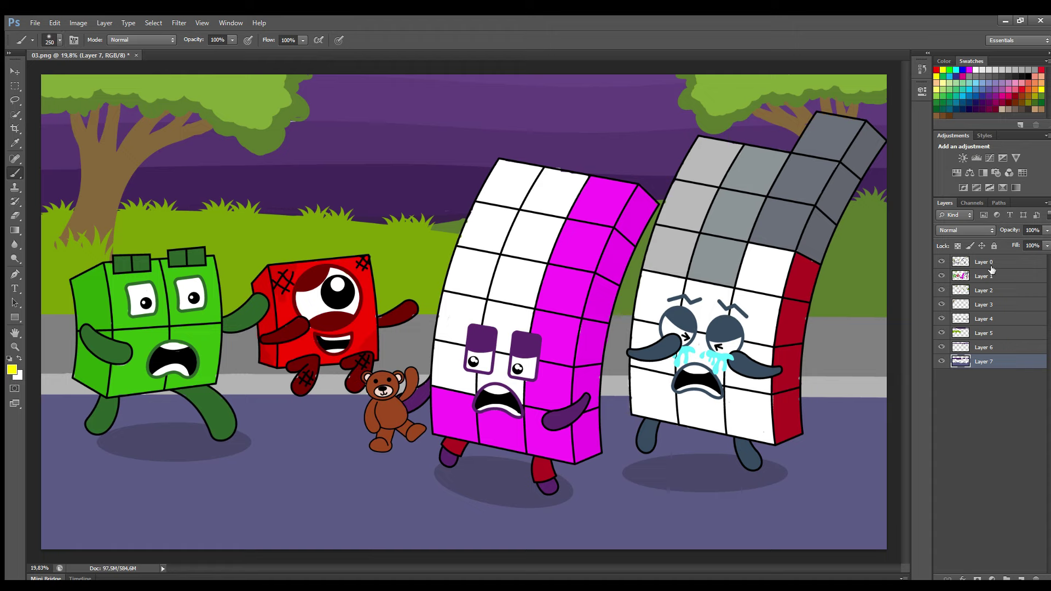